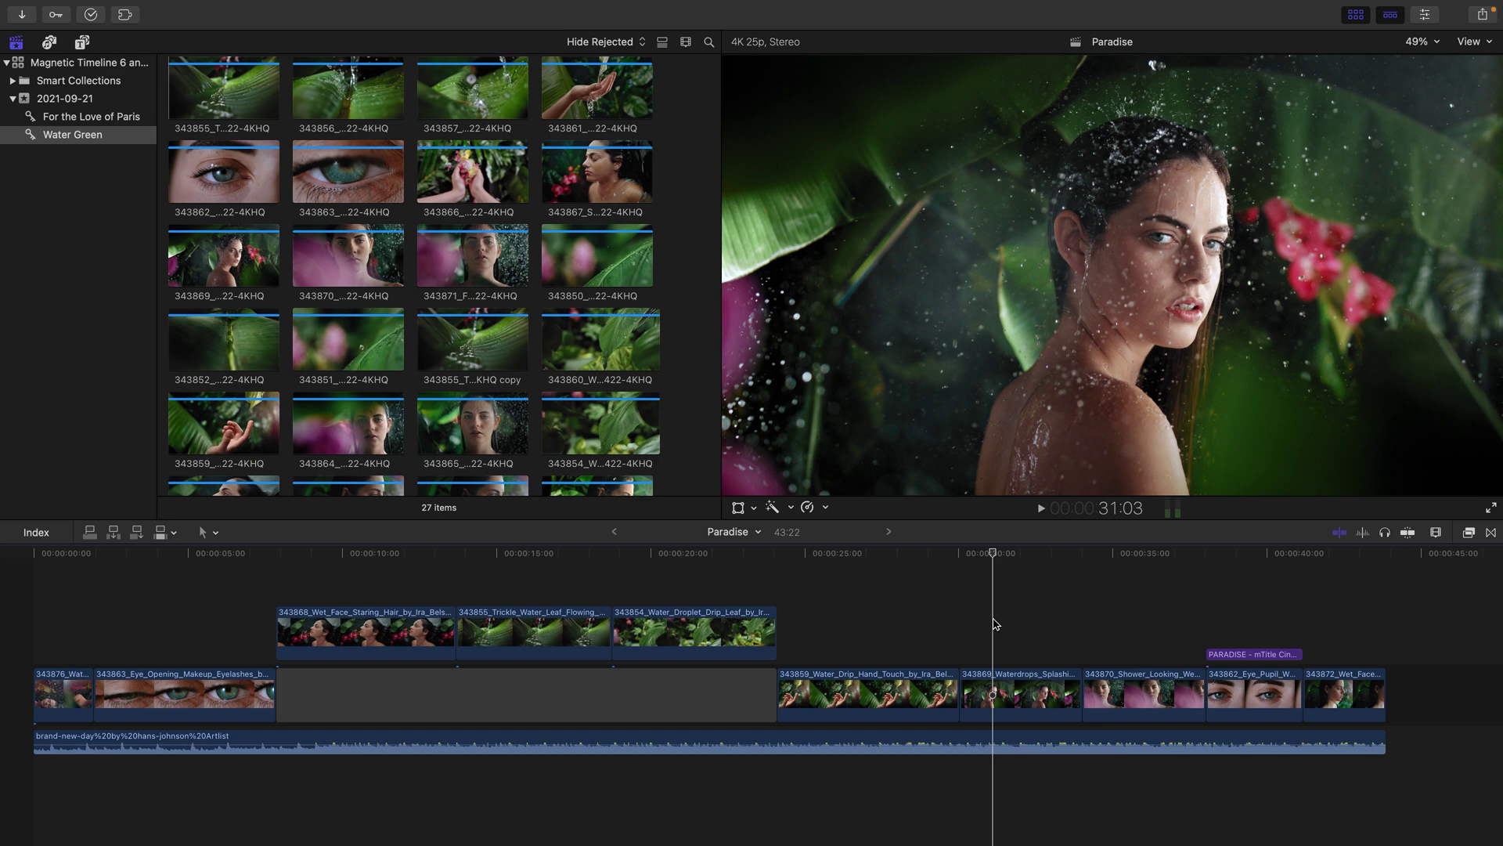
- Move the 343872 Wet Face clip from the storyline end to between 343859 Water Drip and 343869 Waterdrops
{"action": "left_click", "coordinate": [1350, 702]}
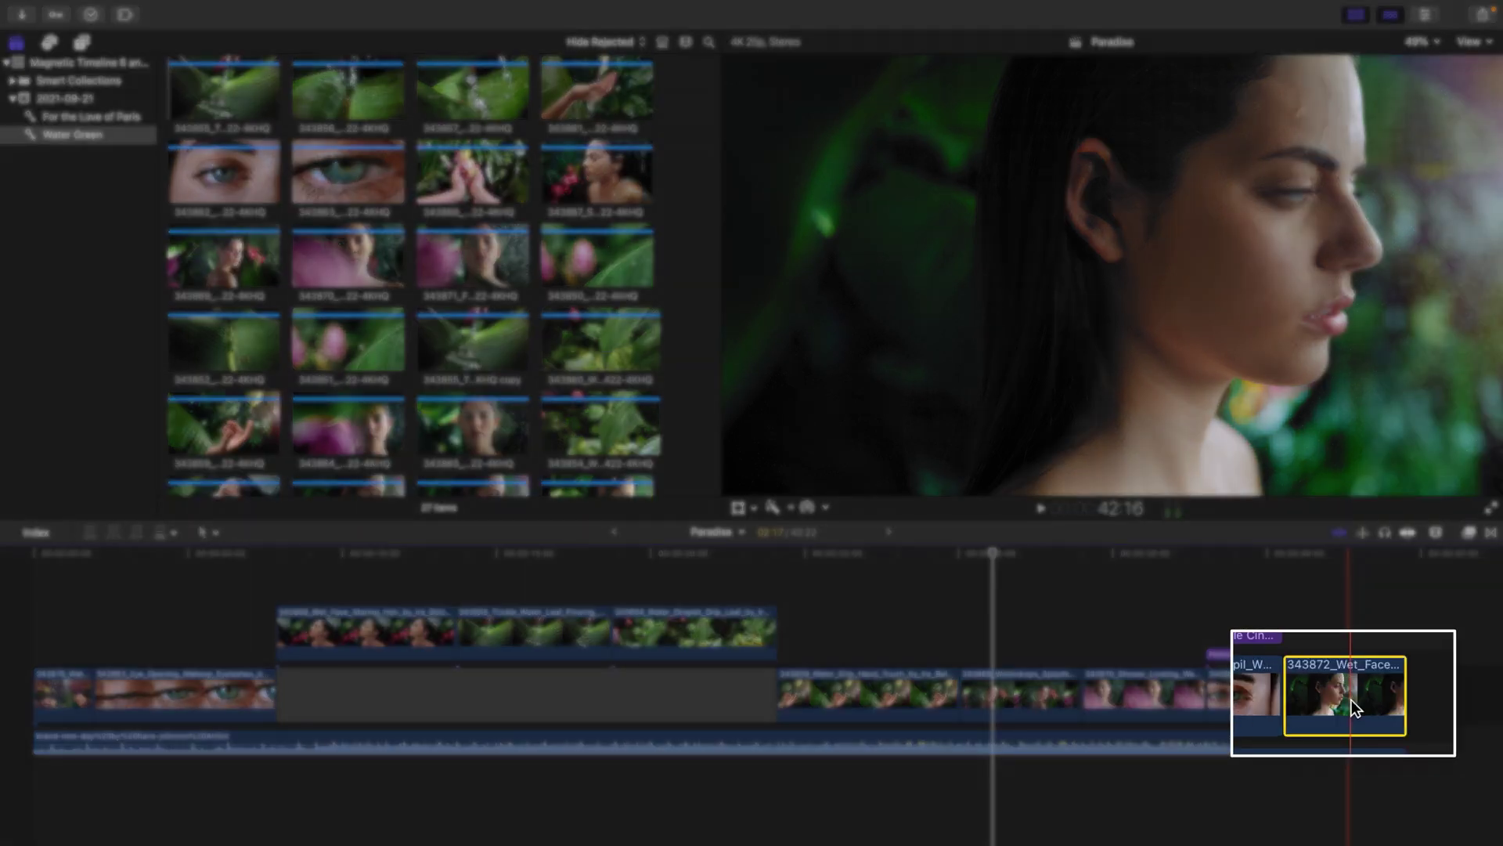
{"action": "left_click_drag", "start_coordinate": [1351, 698], "coordinate": [1250, 711]}
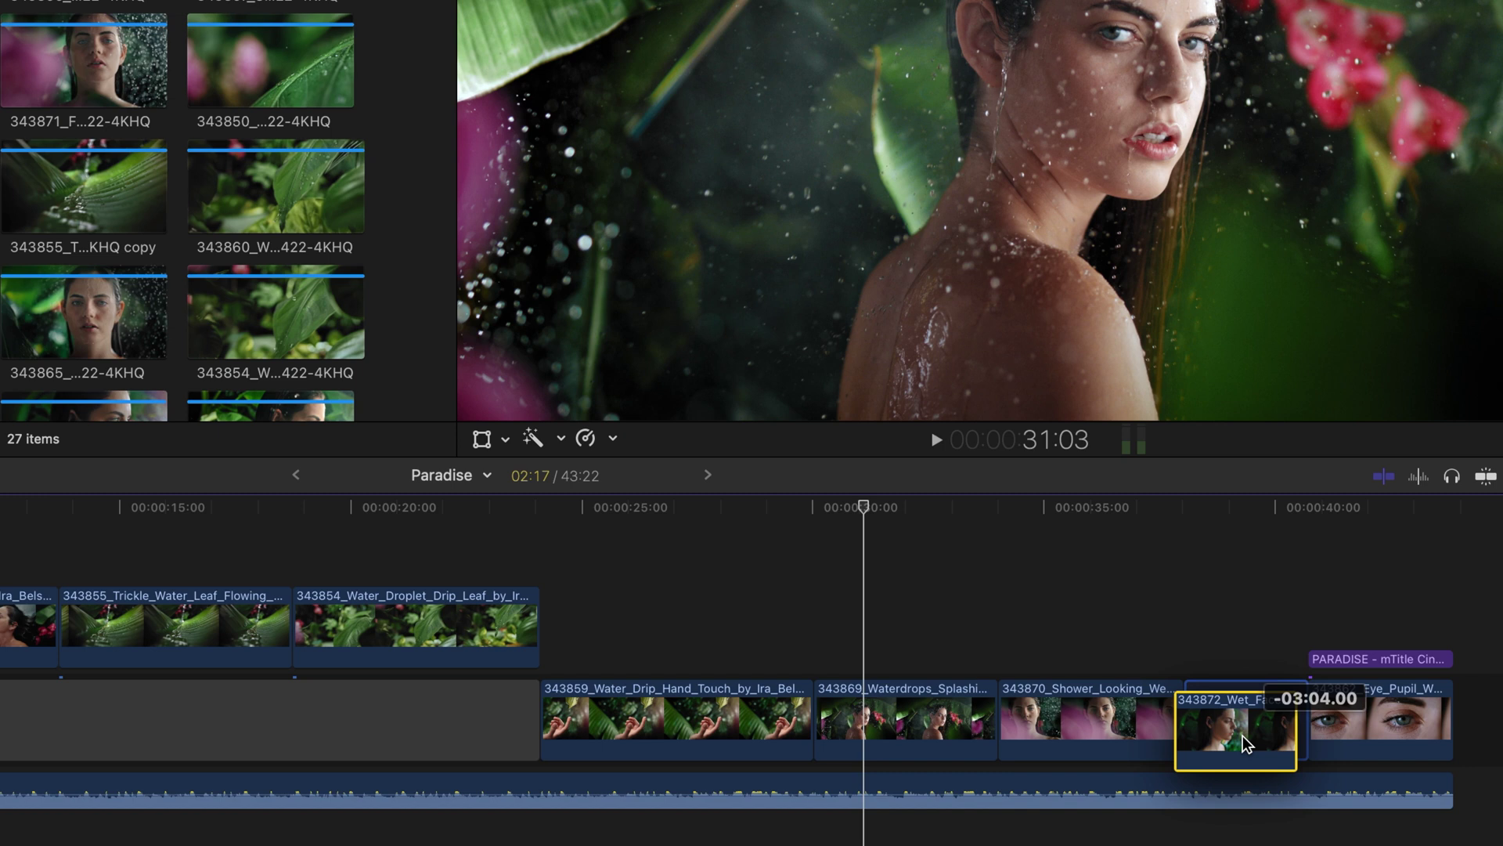
{"action": "left_click_drag", "start_coordinate": [1244, 744], "coordinate": [855, 737]}
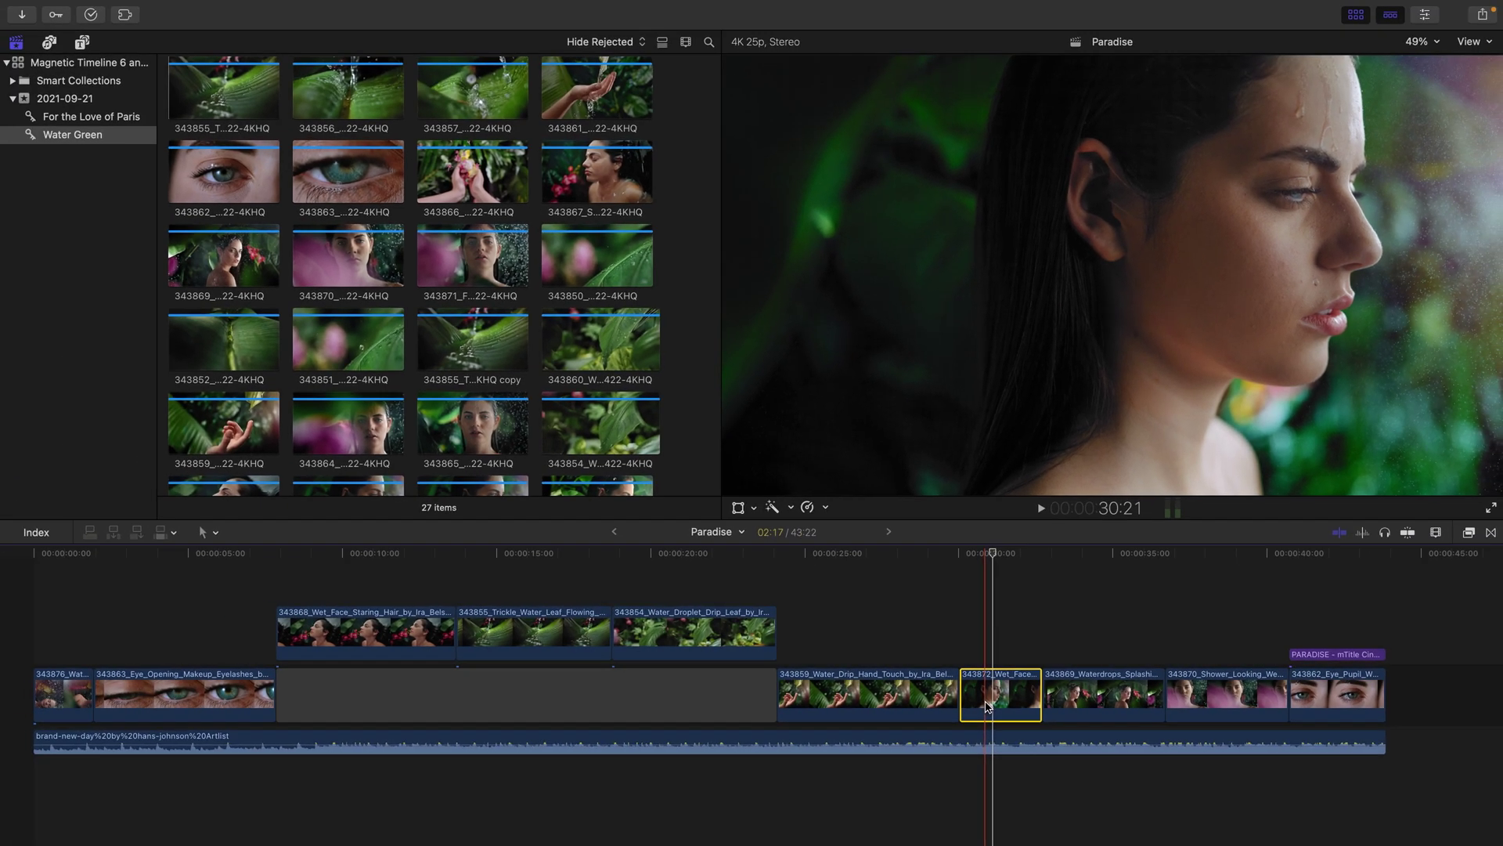
- Move the 343862 Eye Pupil clip with its PARADISE title to the start of the storyline
{"action": "left_click", "coordinate": [1346, 681]}
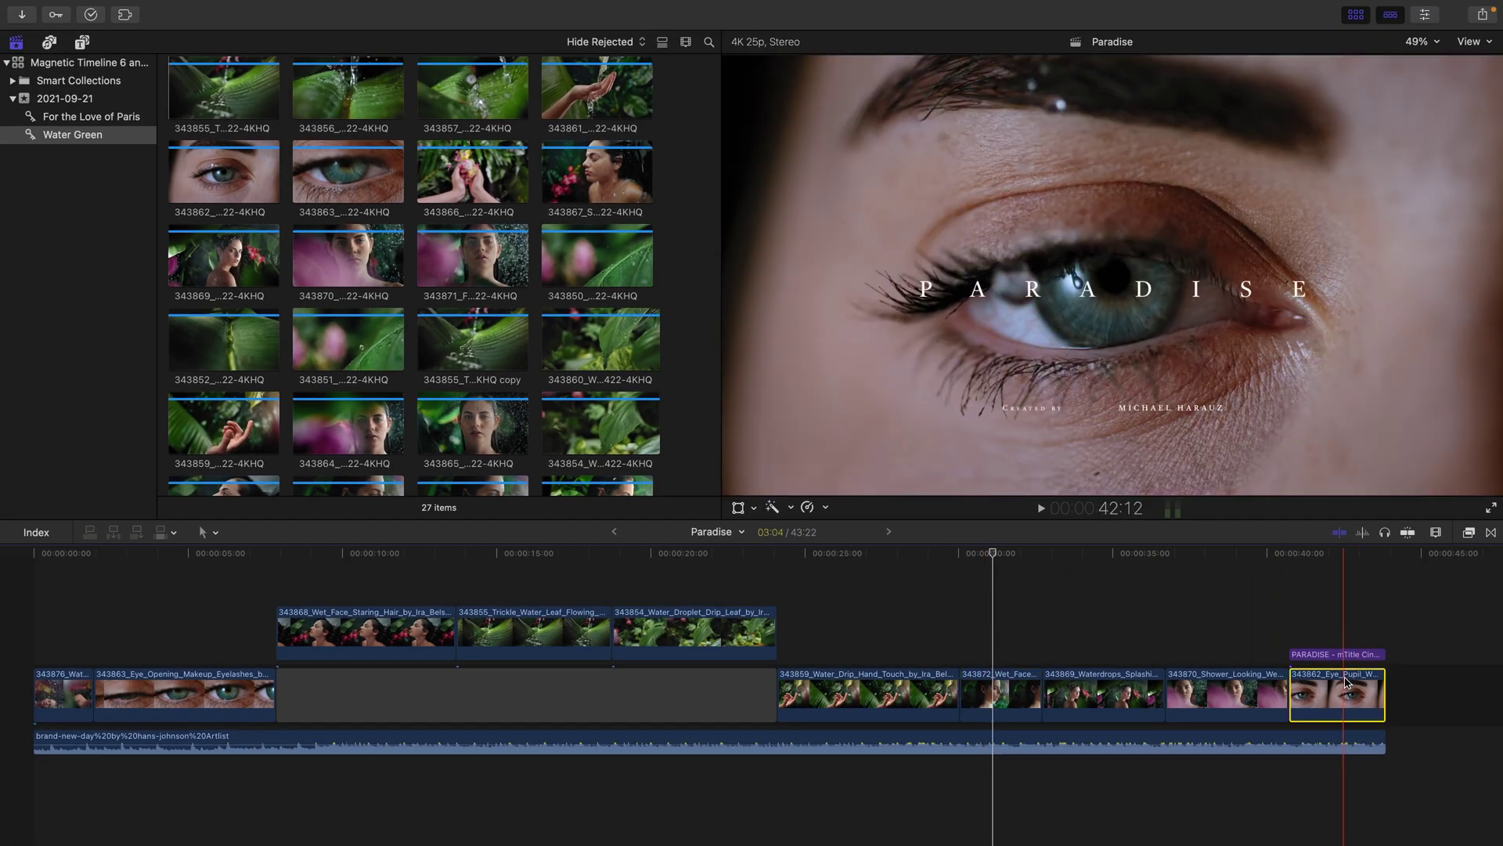
{"action": "left_click_drag", "start_coordinate": [1346, 681], "coordinate": [1347, 681]}
{"action": "left_click_drag", "start_coordinate": [1346, 682], "coordinate": [66, 689]}
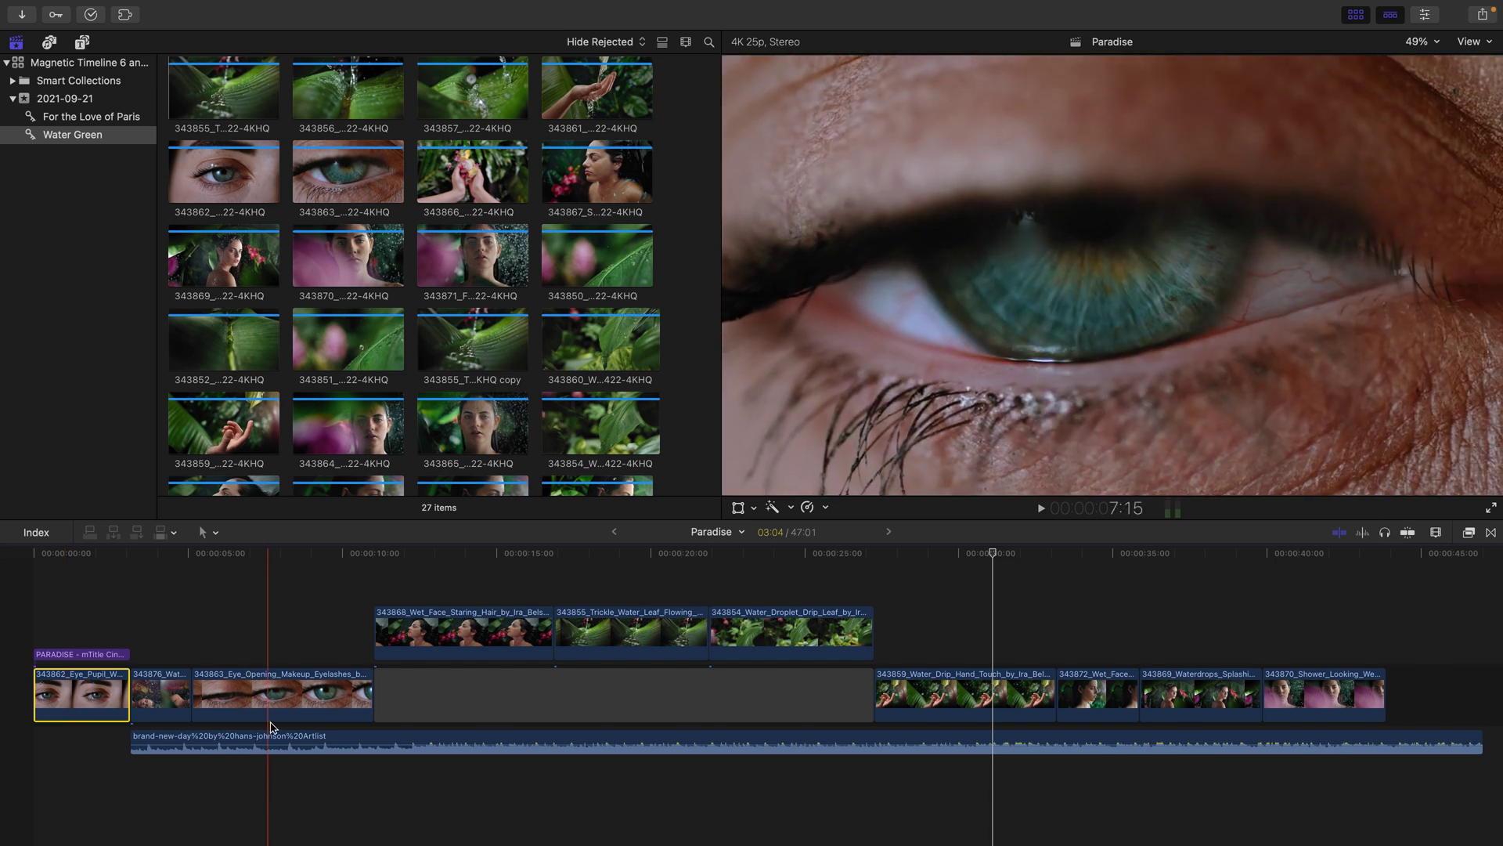
- Slide the brand-new-day music track back so it starts at the beginning of the timeline
{"action": "left_click", "coordinate": [295, 736]}
{"action": "left_click_drag", "start_coordinate": [294, 736], "coordinate": [185, 742]}
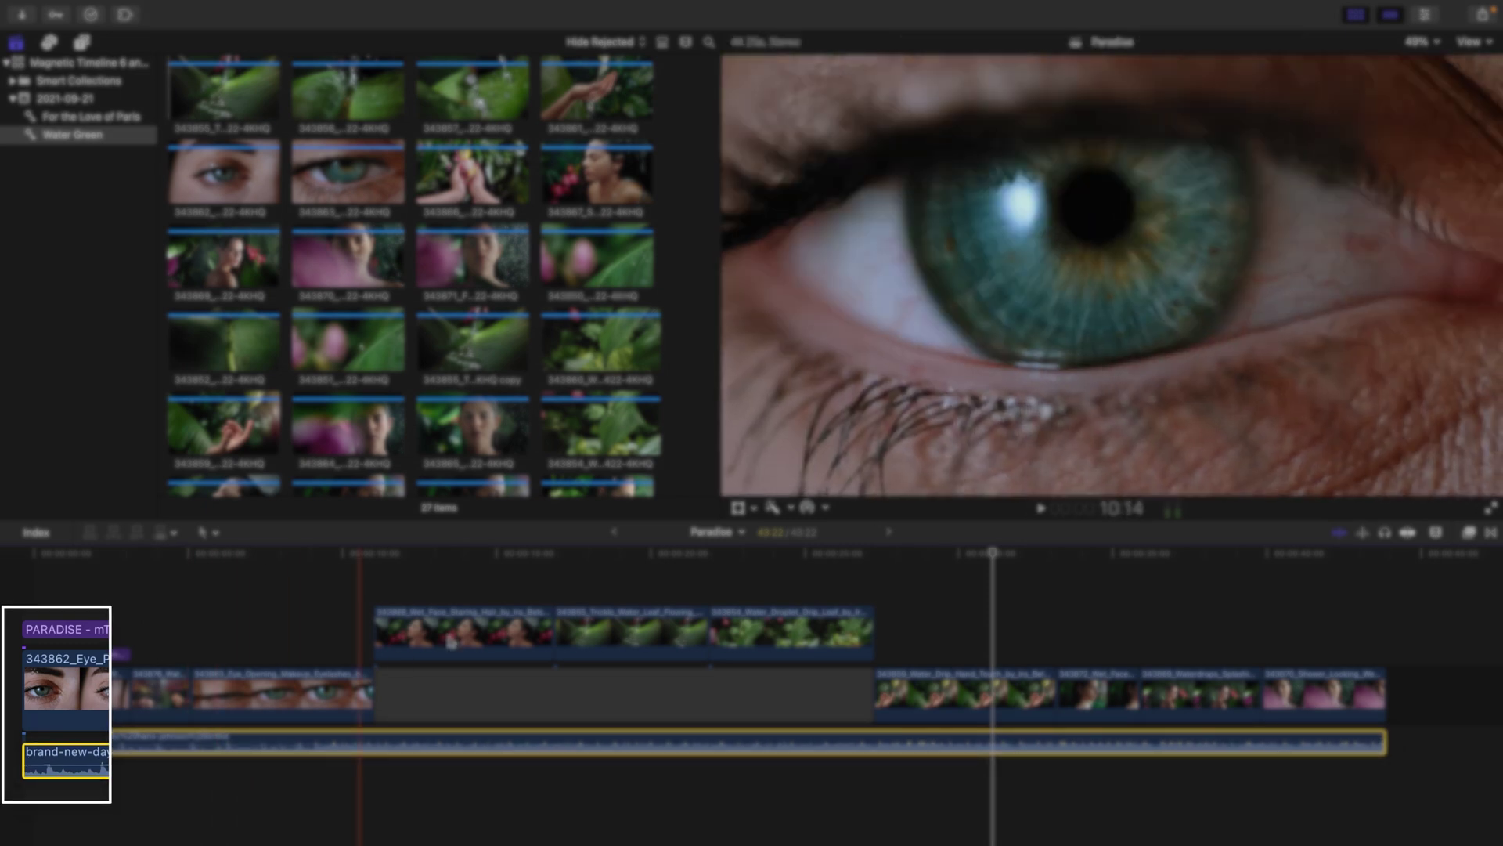
{"action": "left_click", "coordinate": [68, 689]}
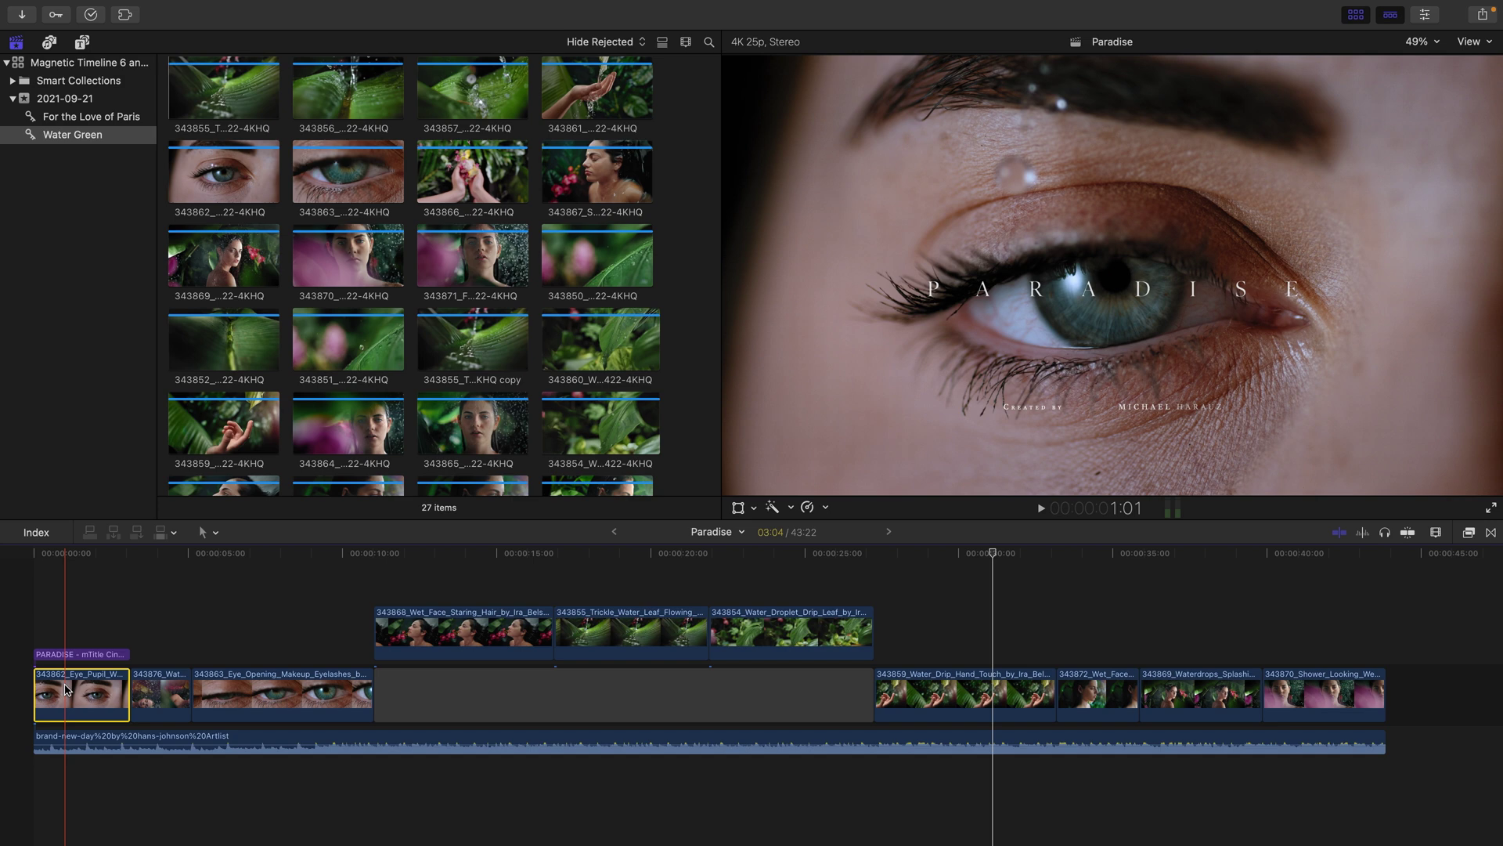
- Test deleting the opening clip, which removes the PARADISE title too, then undo it
{"action": "key", "text": "Delete"}
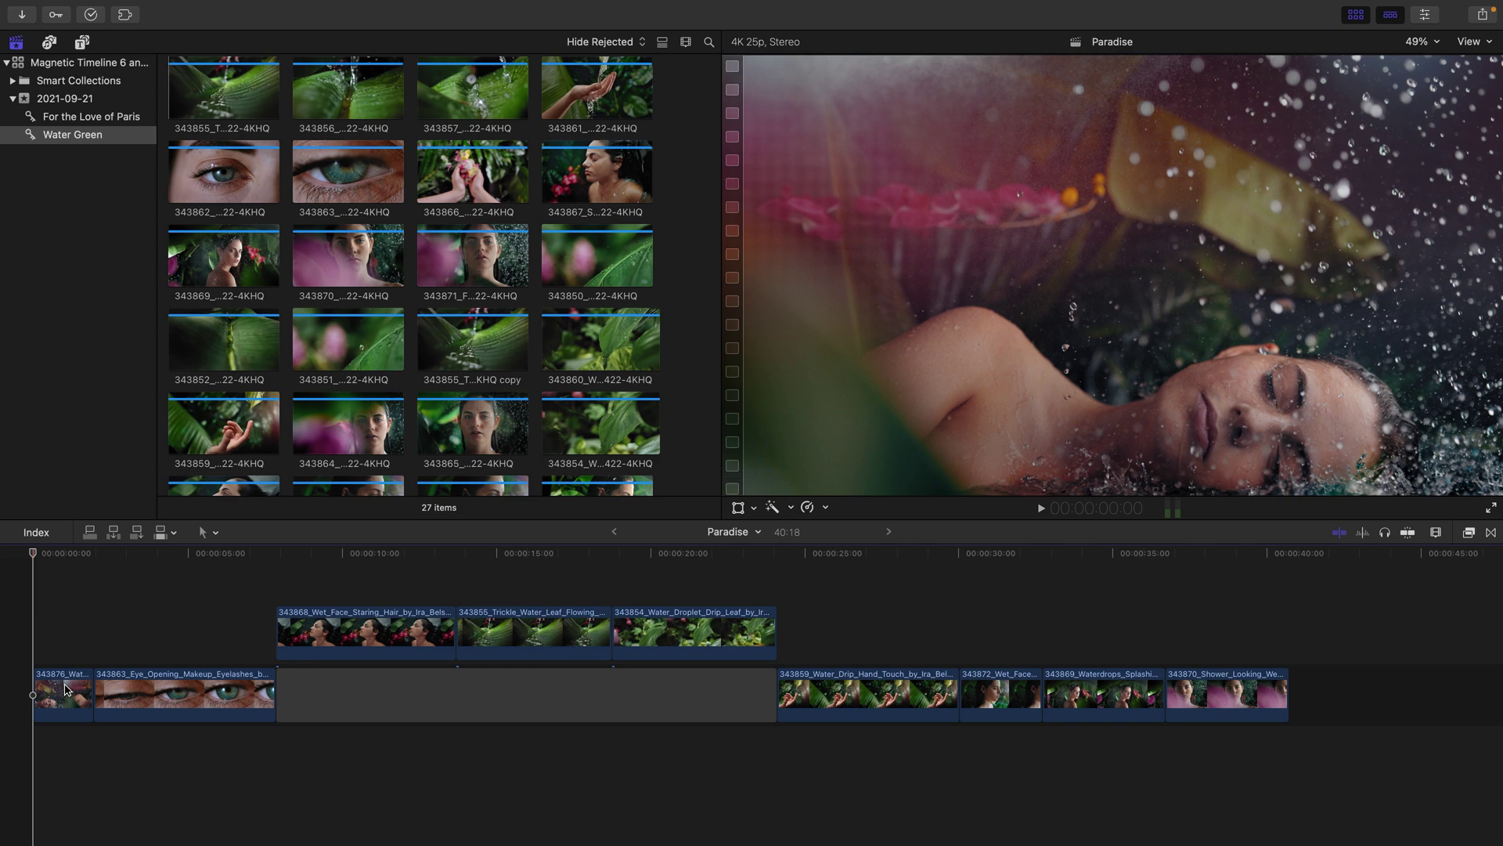
{"action": "key", "text": "super+z"}
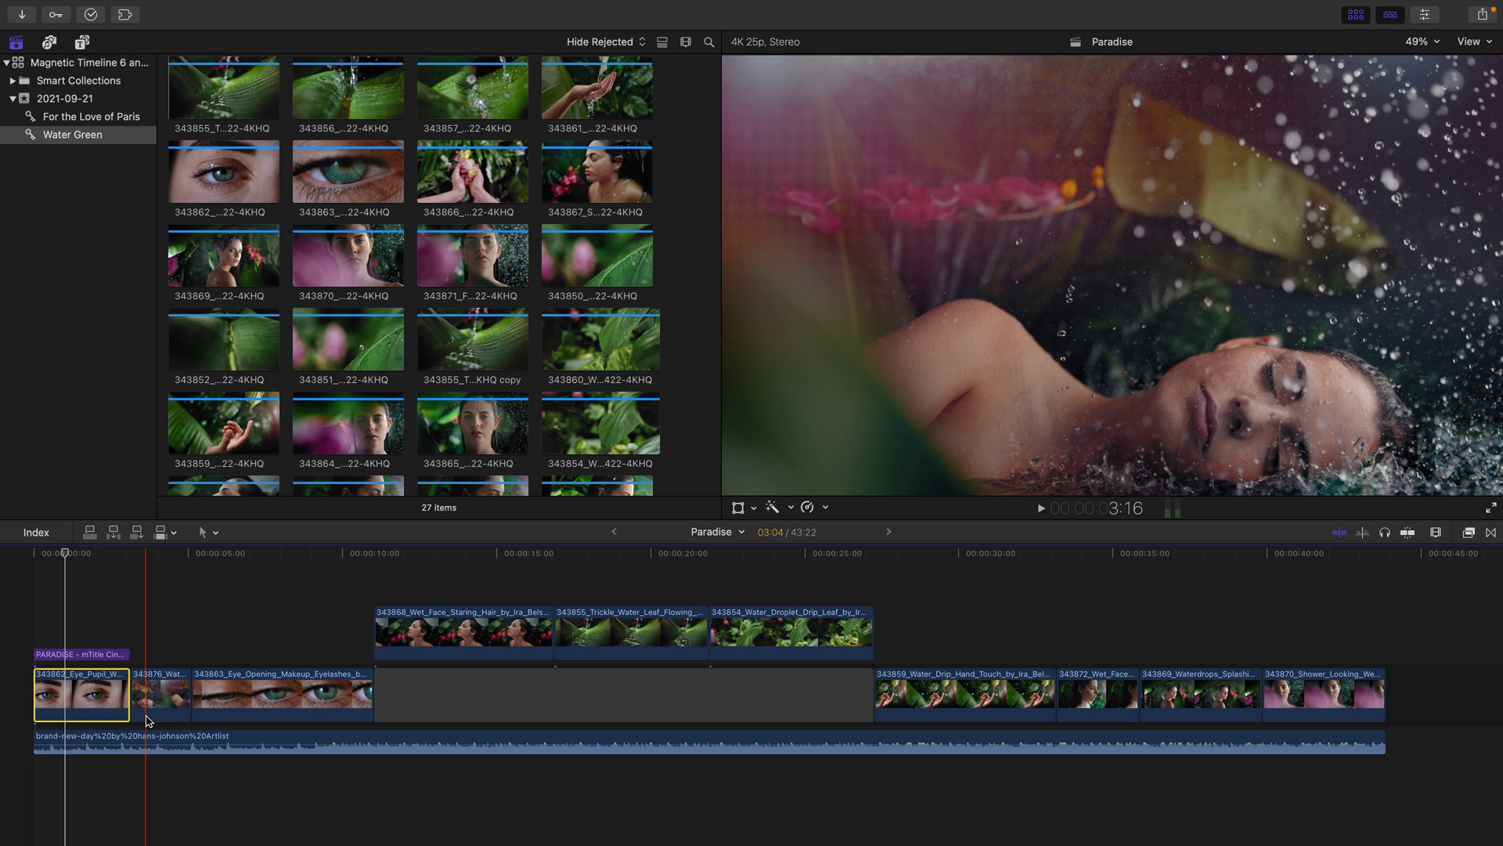
{"action": "left_click", "coordinate": [156, 736], "text": "super"}
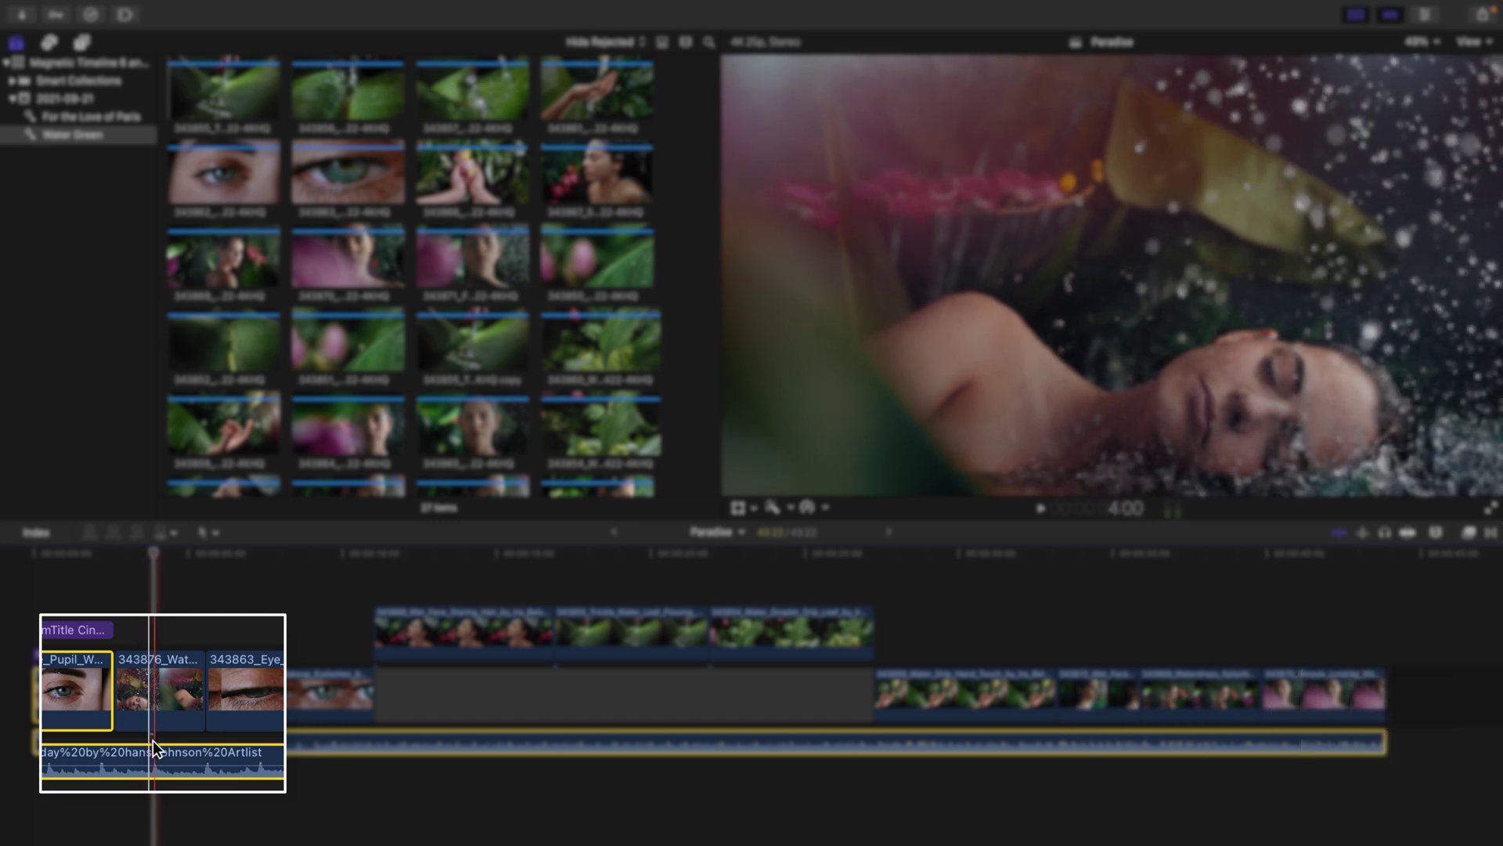
{"action": "left_click", "coordinate": [238, 618]}
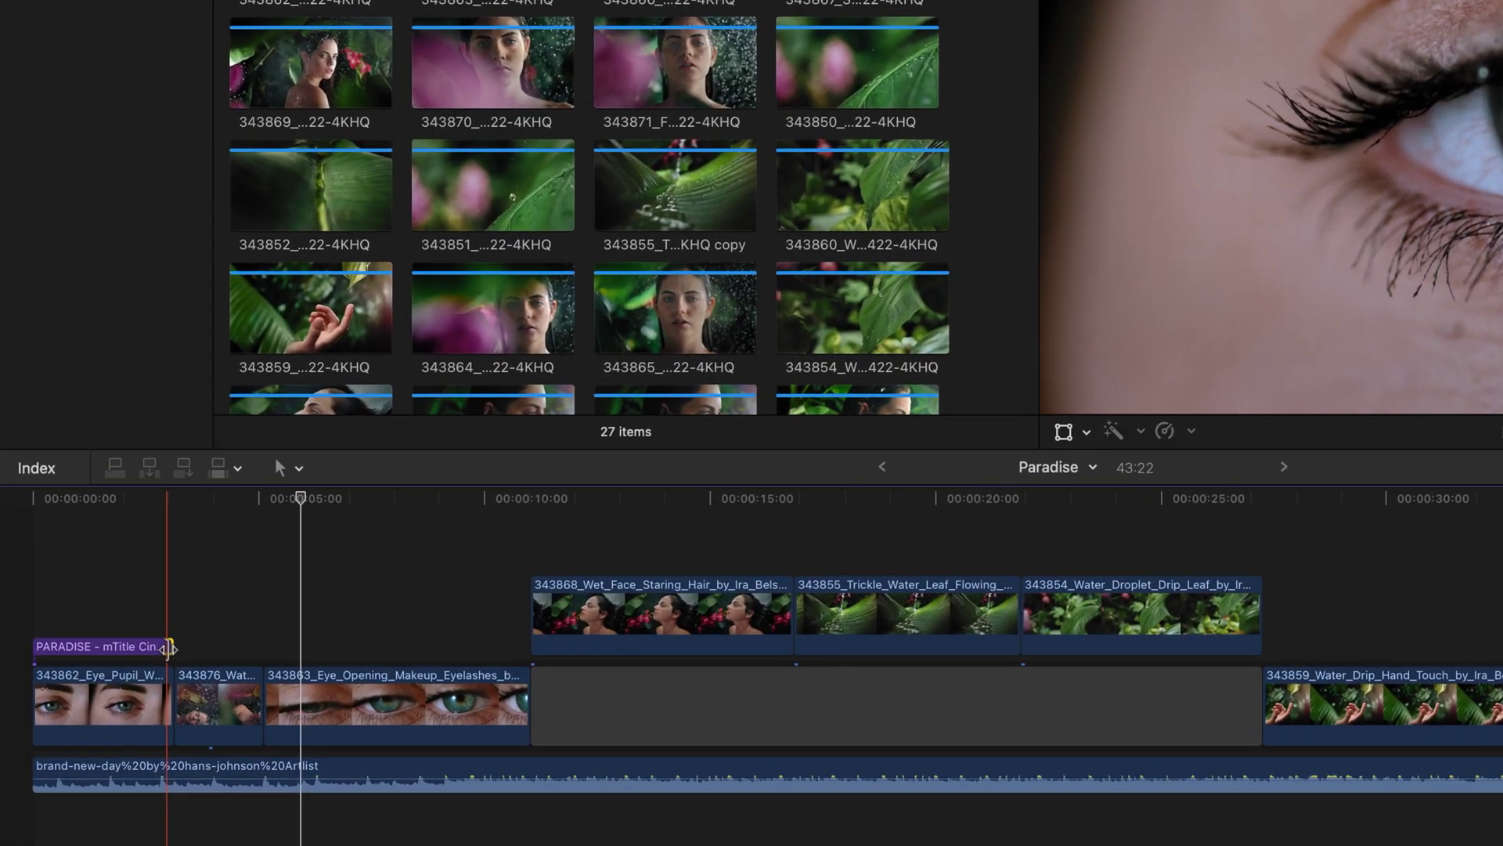
- Lengthen the PARADISE title and move its connection point onto the 343876 clip
{"action": "left_click_drag", "start_coordinate": [135, 653], "coordinate": [208, 647]}
{"action": "left_click_drag", "start_coordinate": [312, 634], "coordinate": [317, 635]}
{"action": "left_click", "coordinate": [257, 645], "text": "alt+super"}
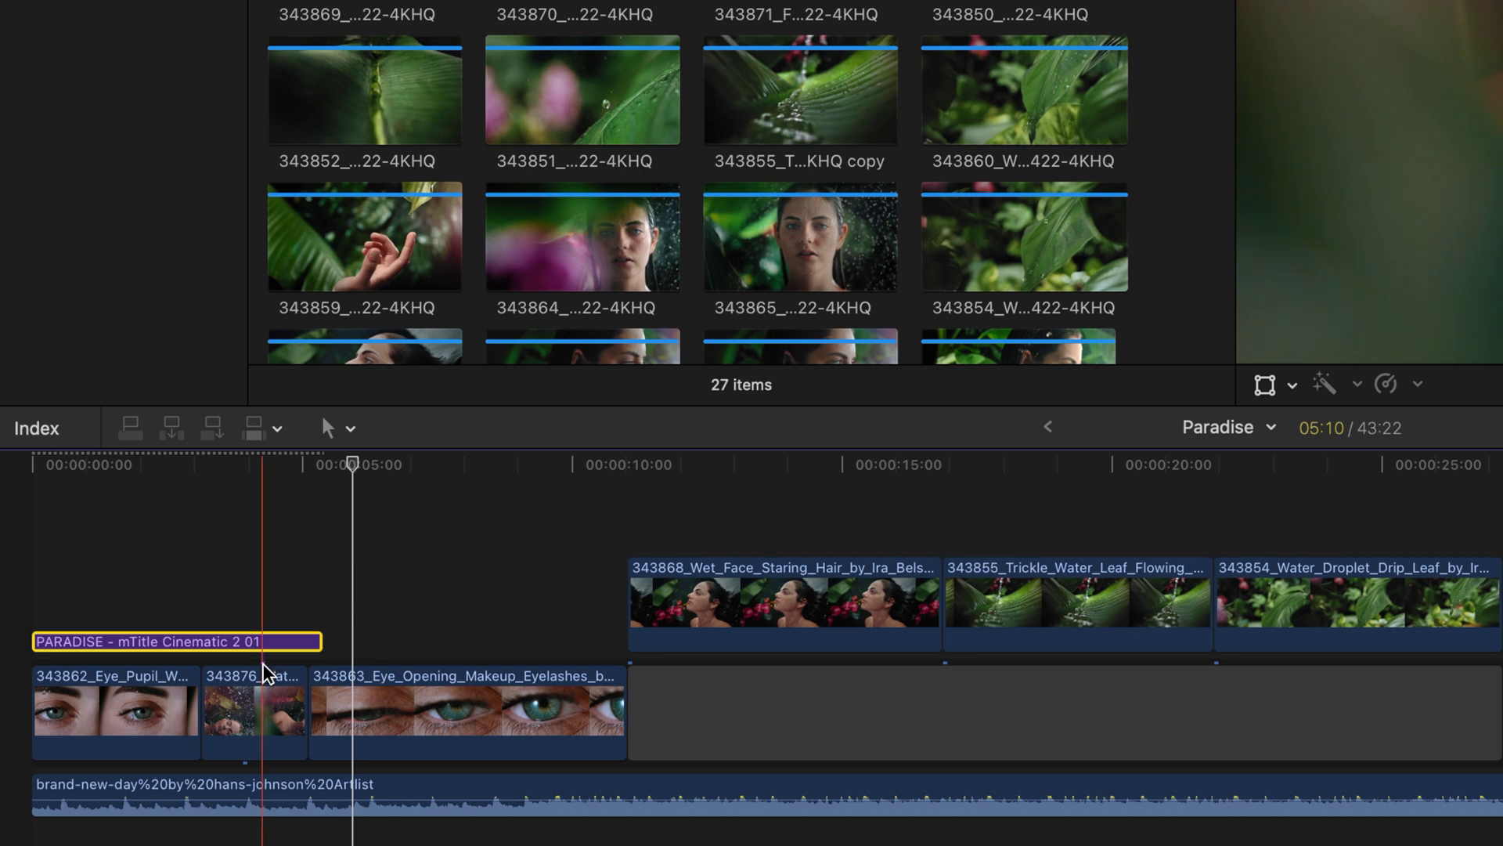
- Confirm the title stays when the 343862 Eye Pupil clip is deleted, then restore the clip
{"action": "left_click", "coordinate": [132, 720]}
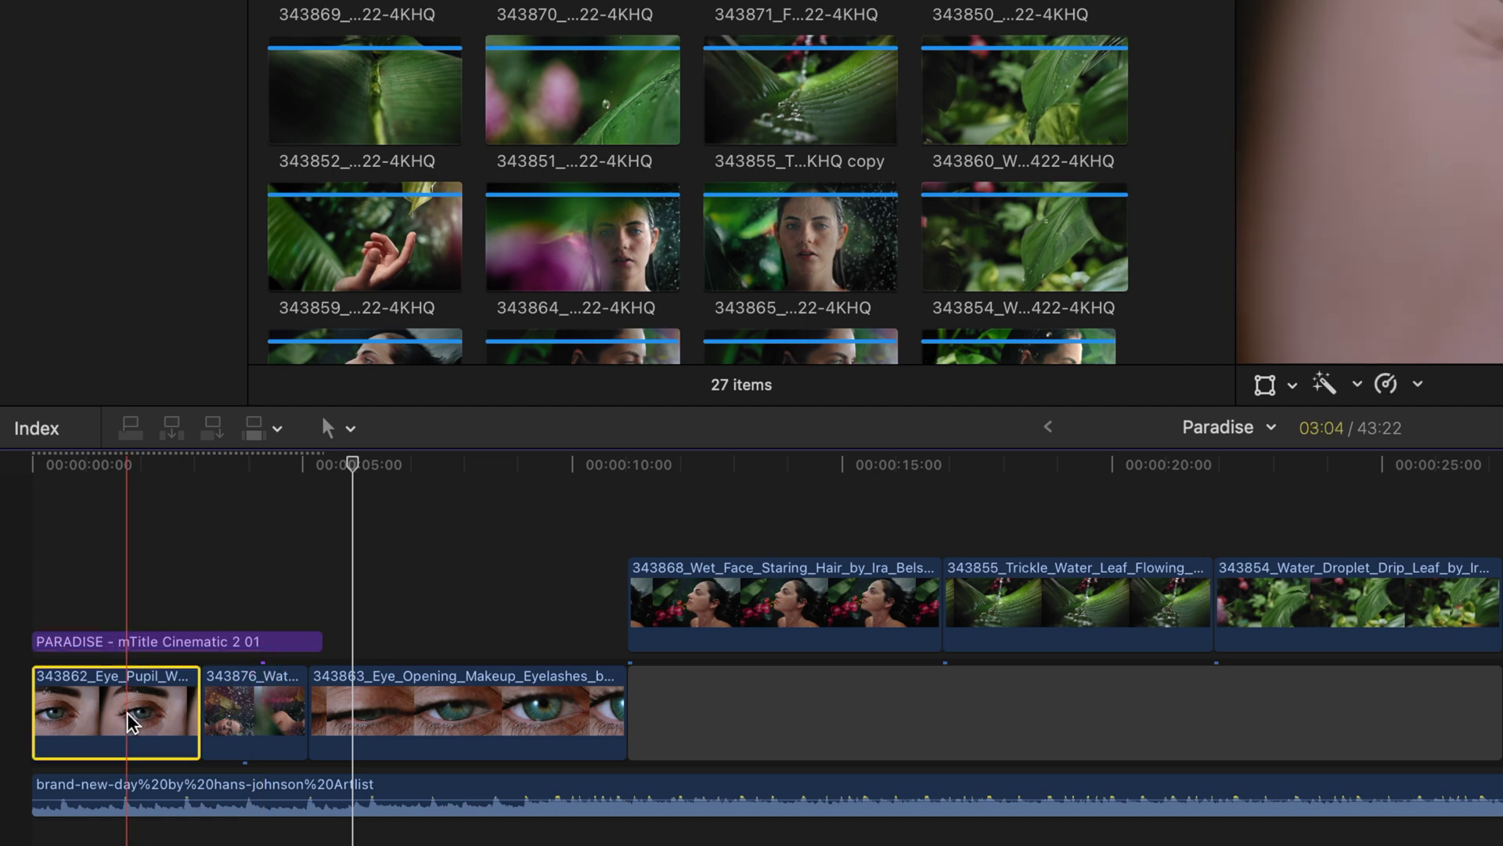
{"action": "key", "text": "Delete"}
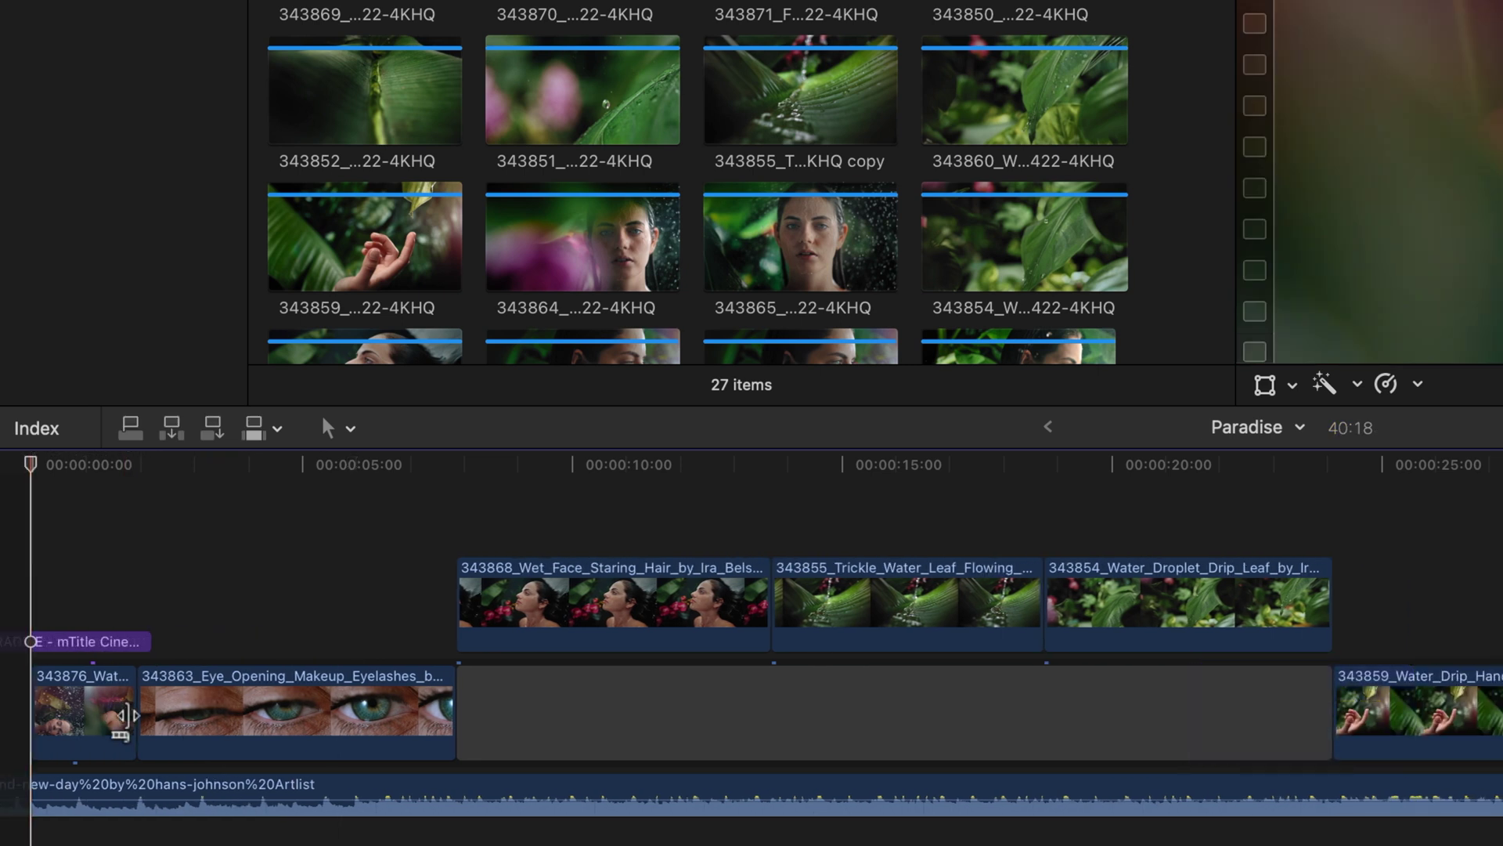
{"action": "key", "text": "ctrl+z"}
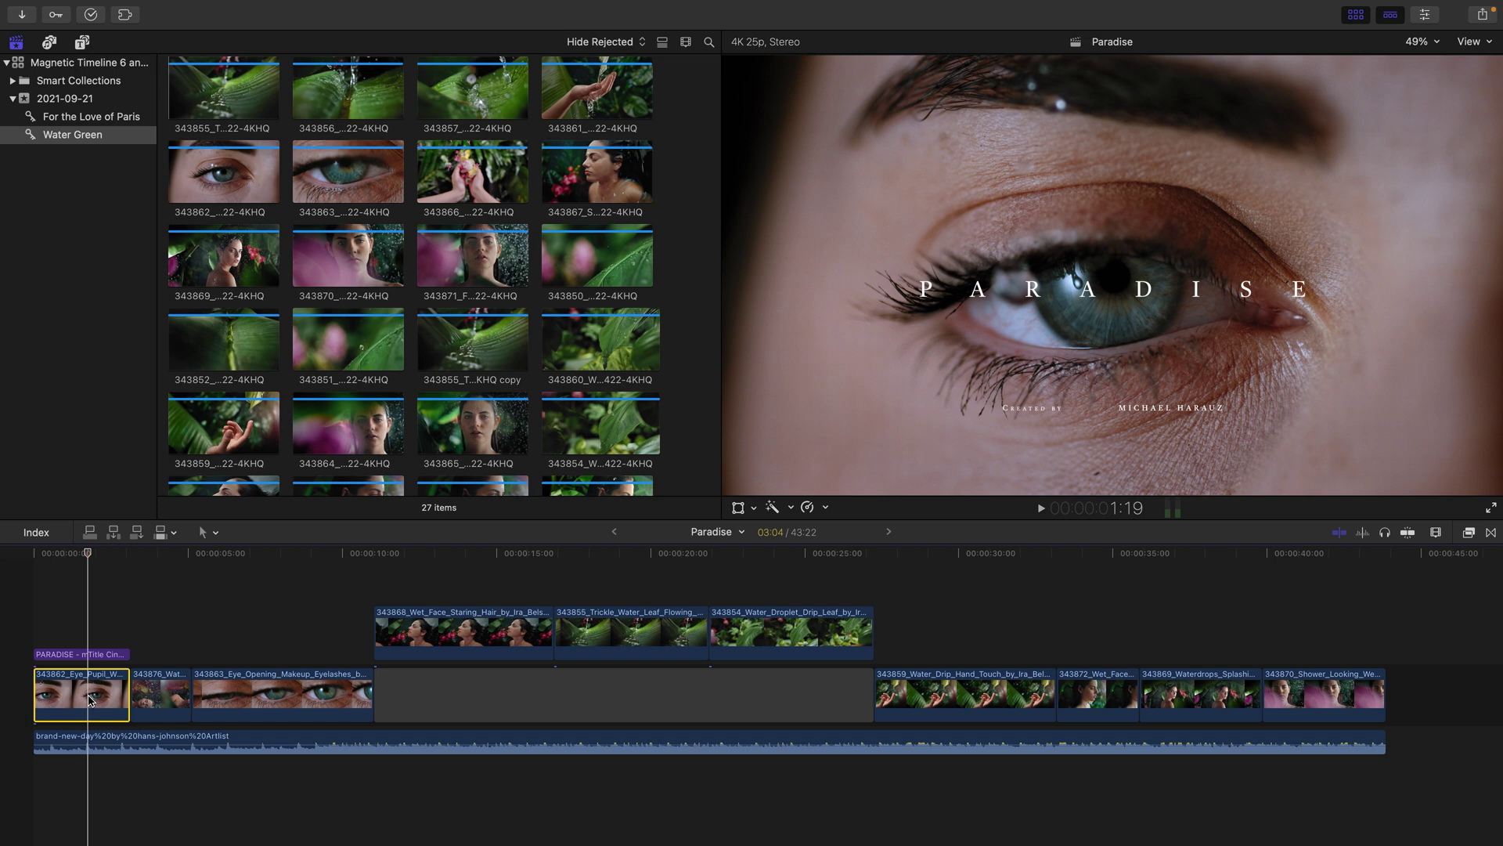
- Play the 343876 Waterdrop clip, then ripple-drag its end edit point right to lengthen it
{"action": "left_click", "coordinate": [158, 695]}
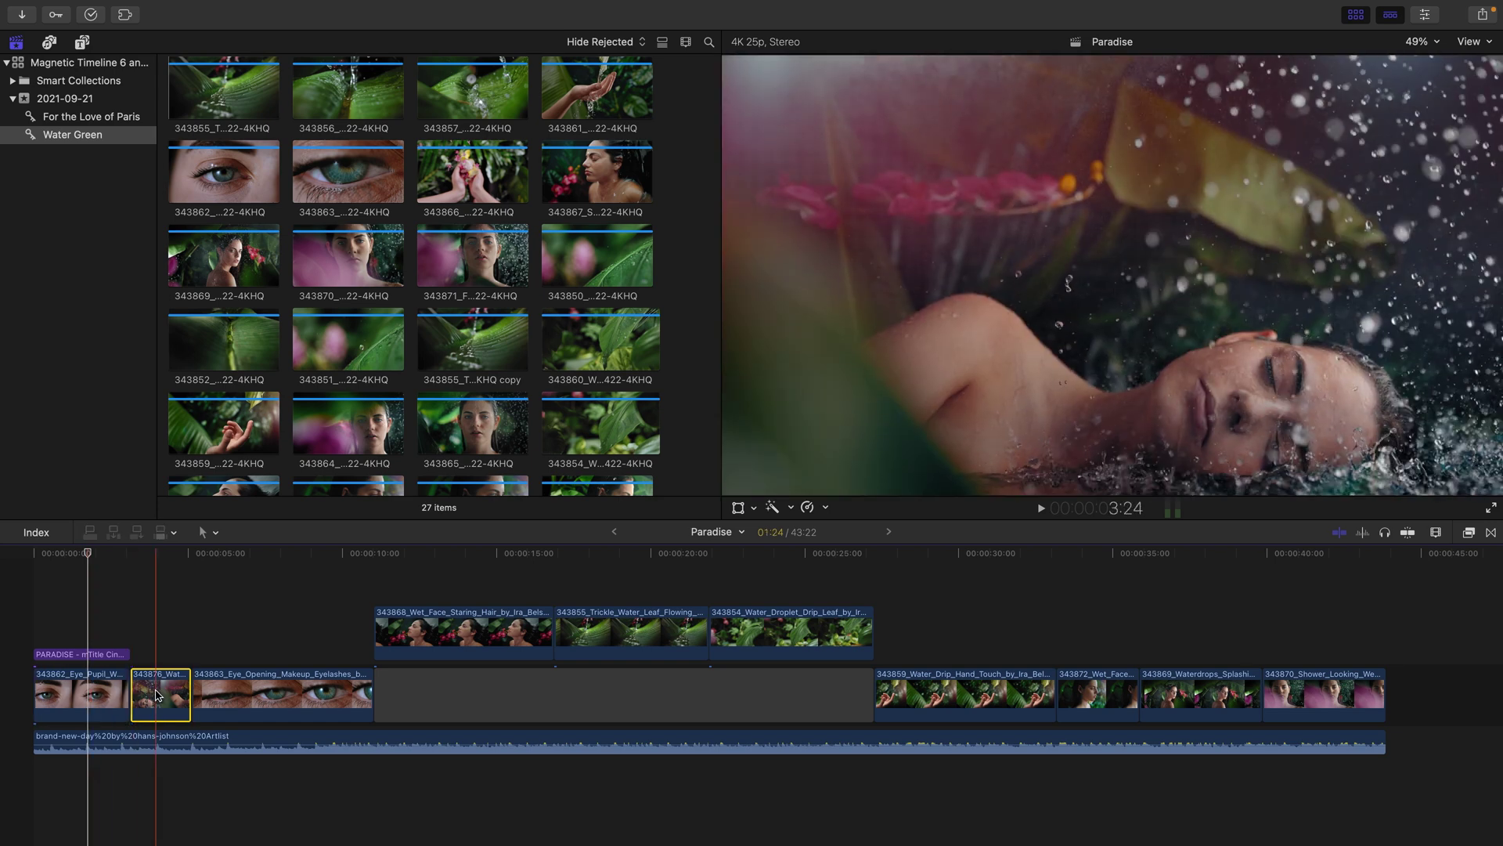
{"action": "key", "text": "slash"}
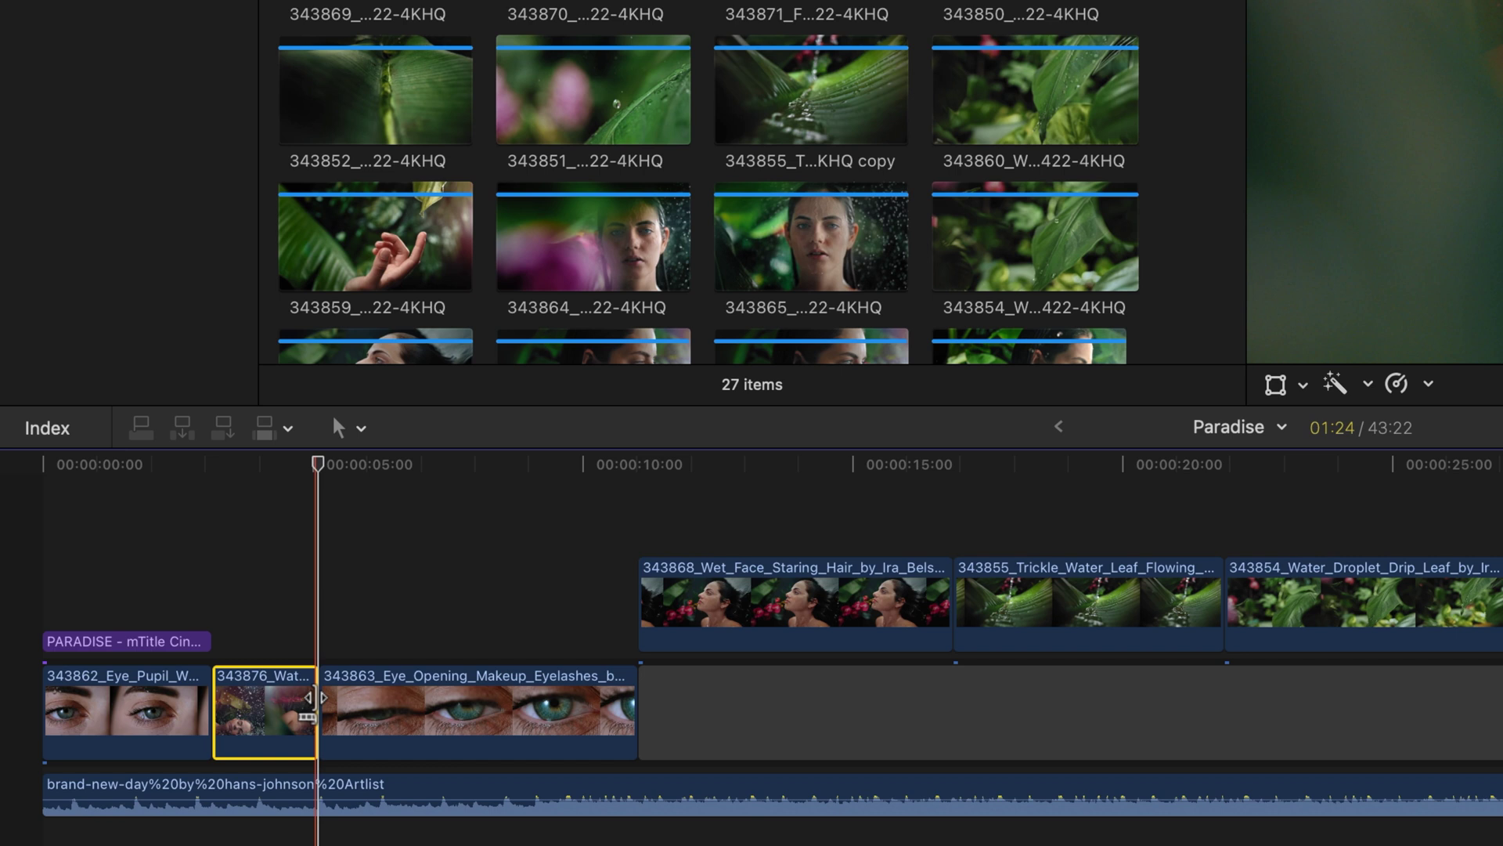
{"action": "left_click", "coordinate": [315, 699]}
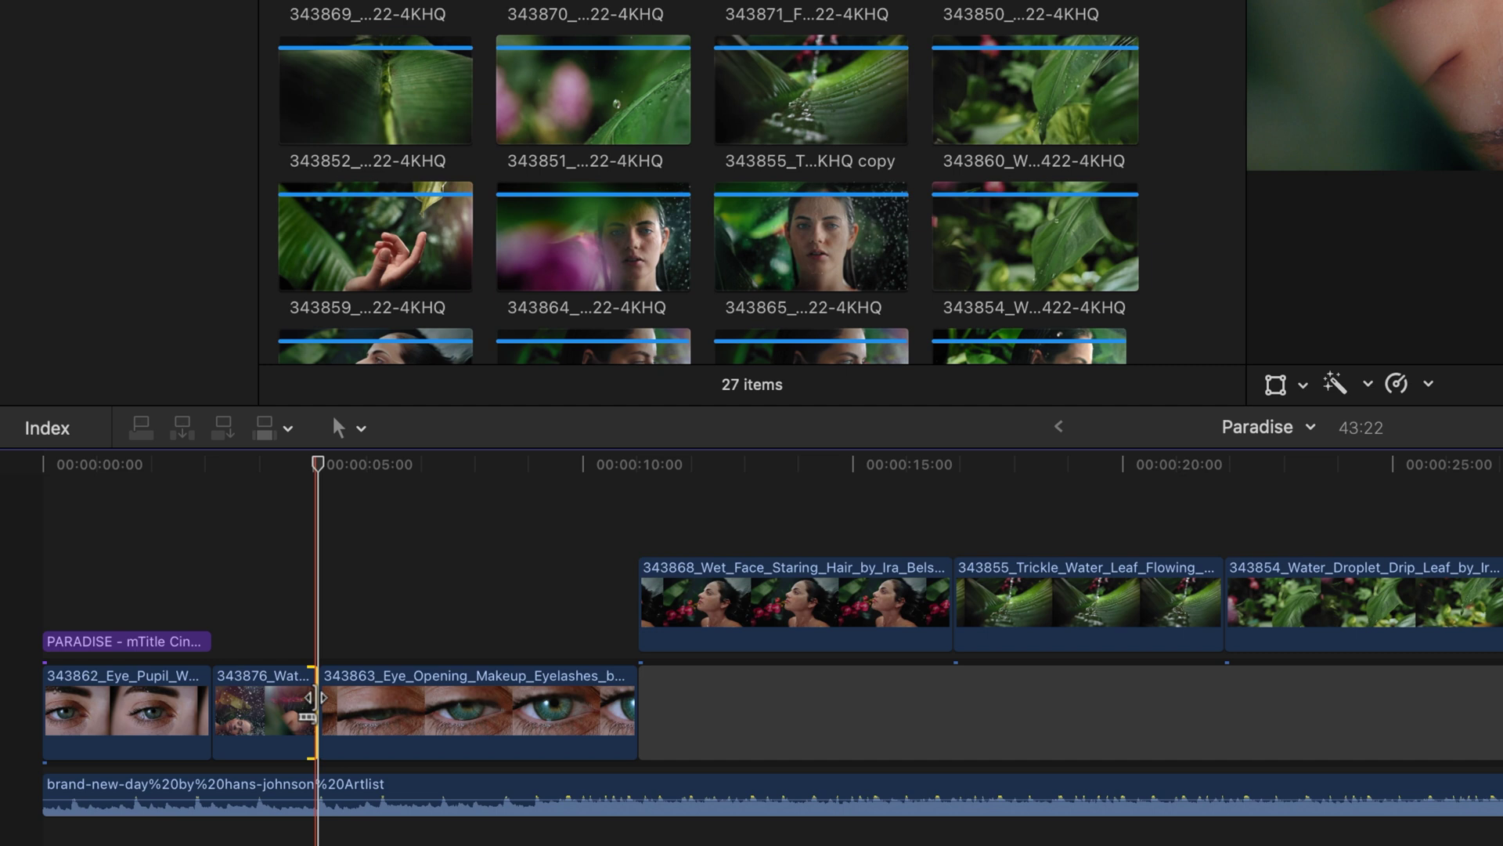
{"action": "left_click_drag", "start_coordinate": [315, 698], "coordinate": [363, 697]}
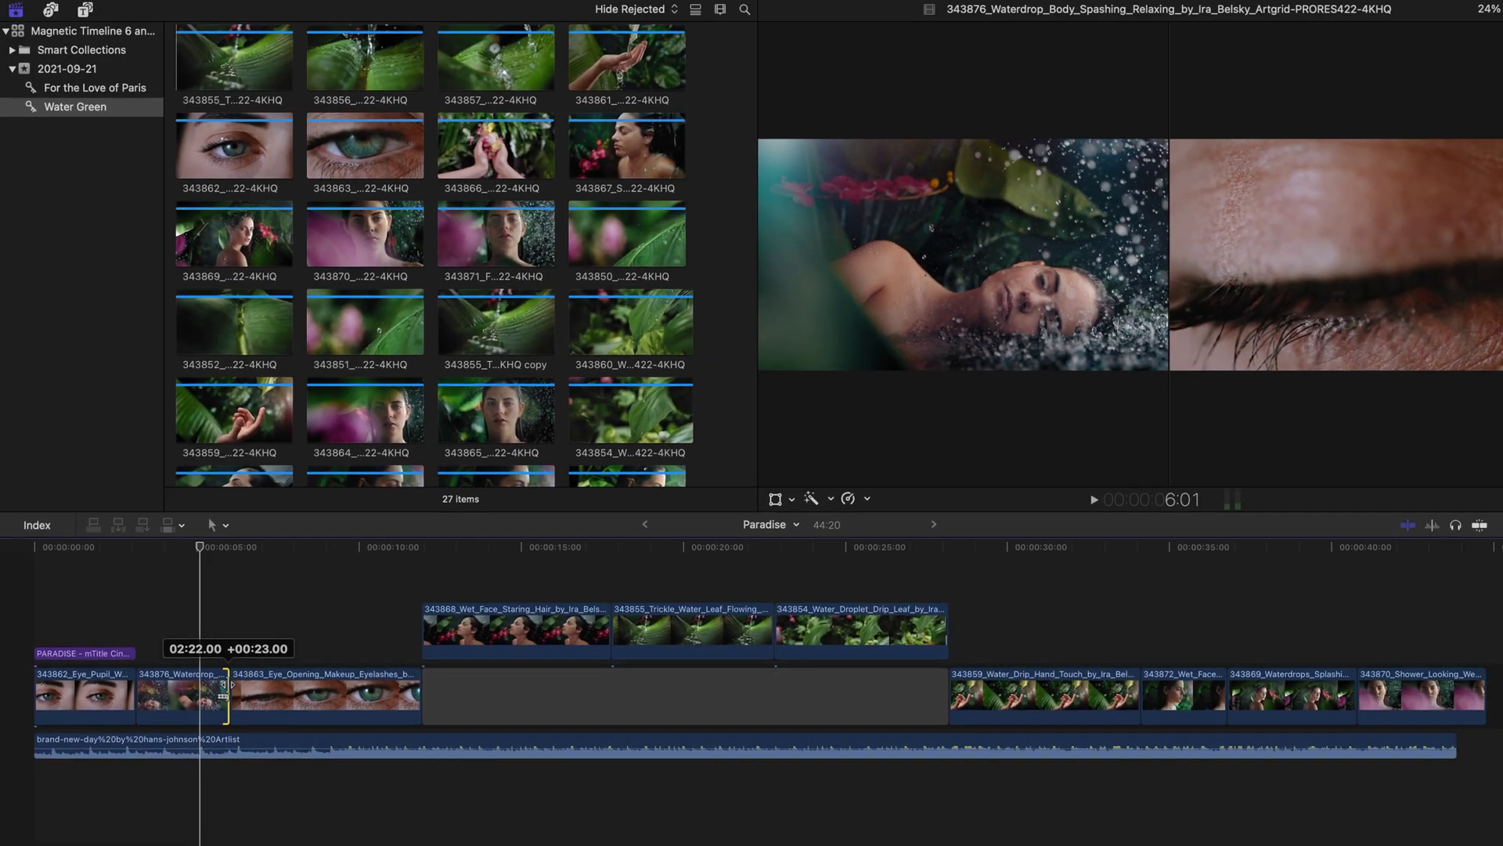
{"action": "left_click_drag", "start_coordinate": [224, 695], "coordinate": [226, 696]}
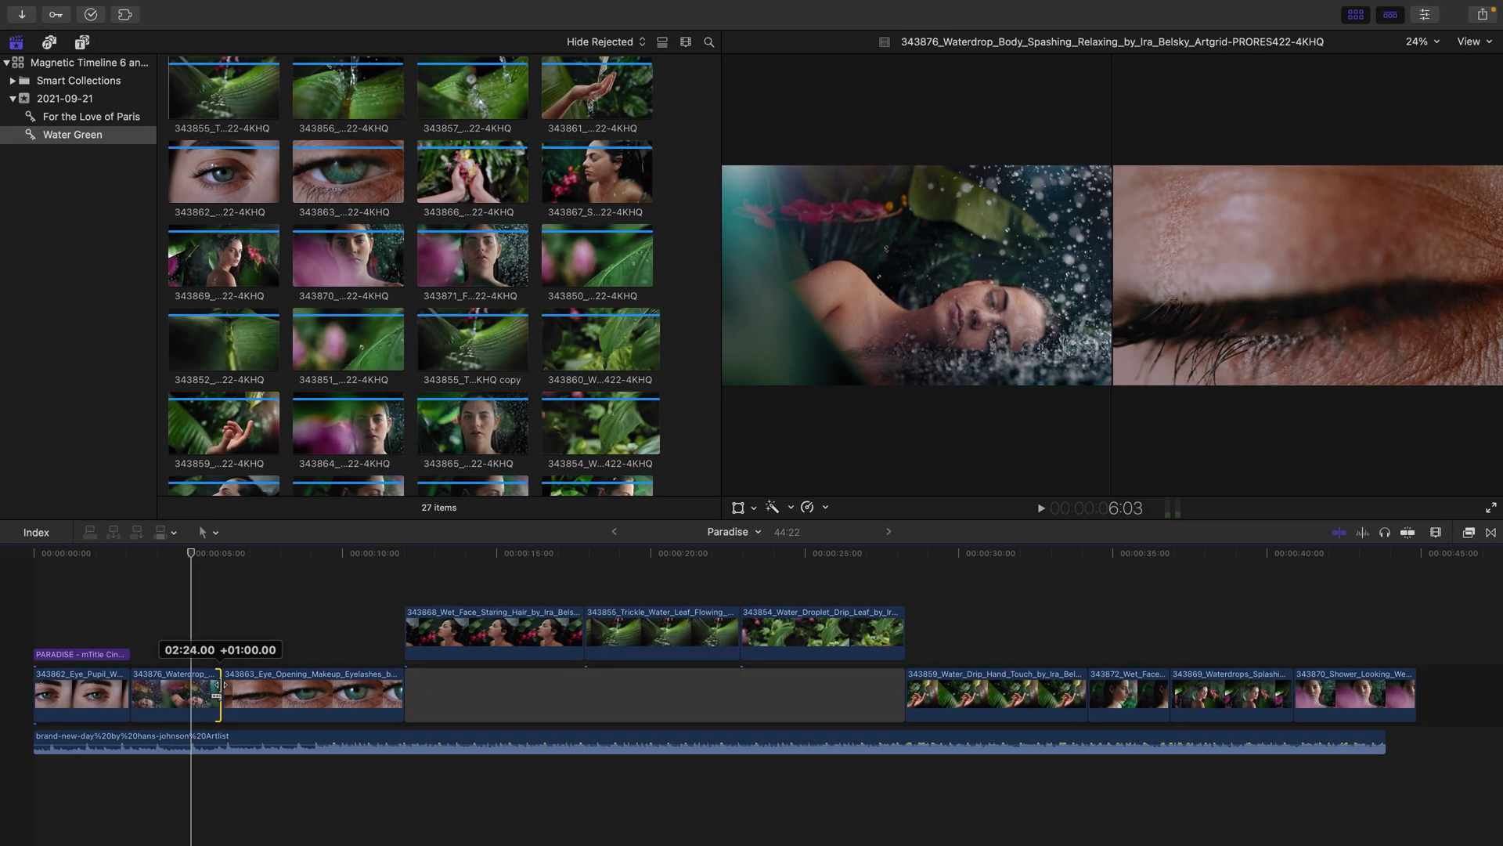
{"action": "left_click_drag", "start_coordinate": [218, 687], "coordinate": [251, 689]}
- Trim the Waterdrop Body clip's end to the playhead, then extend it by two seconds
{"action": "key", "text": "alt+bracketright"}
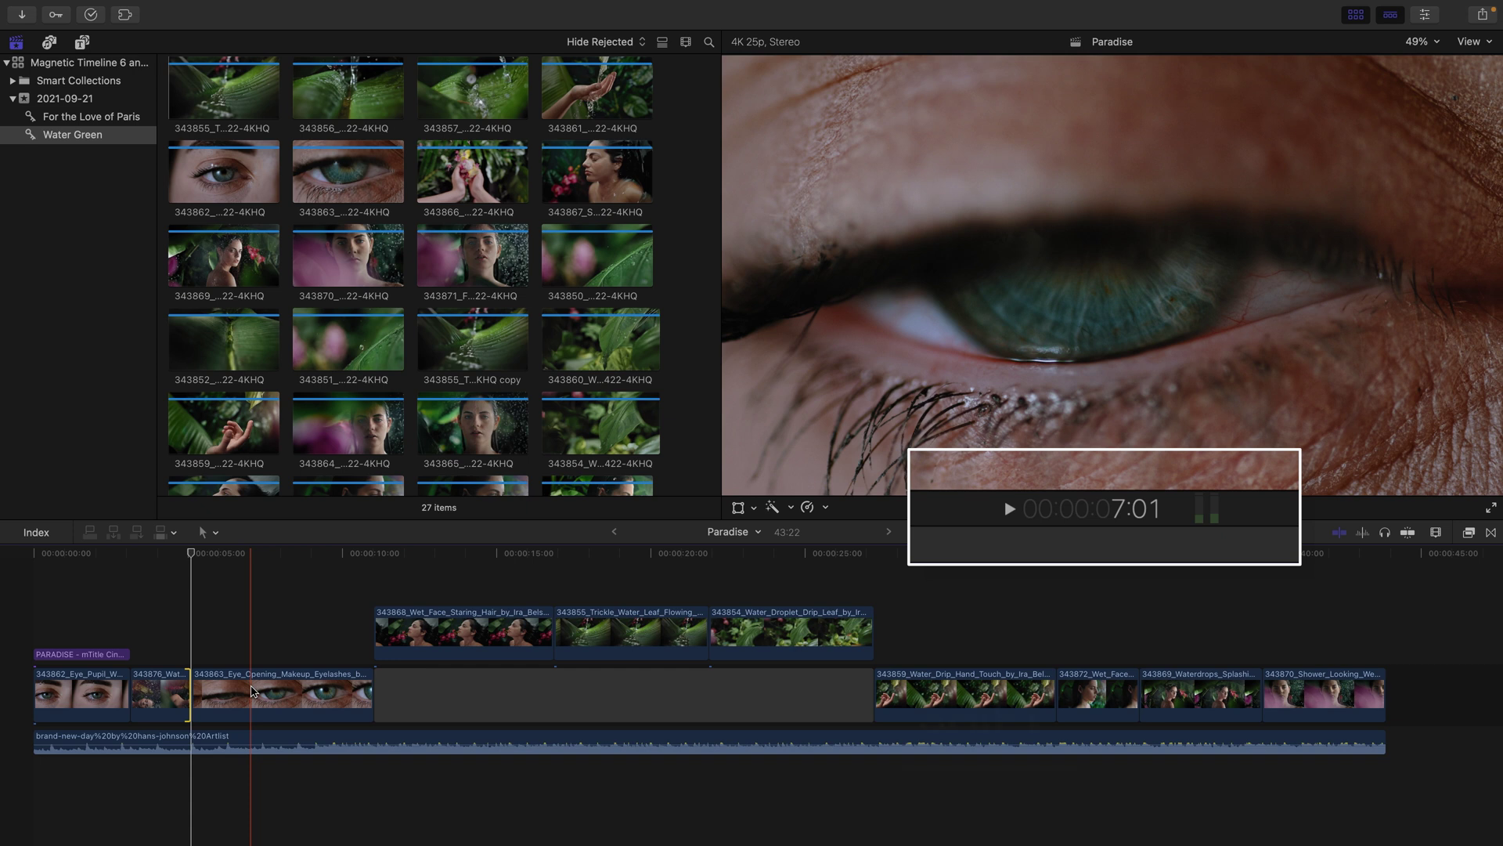
{"action": "key", "text": "shift+equal"}
{"action": "type", "text": "2"}
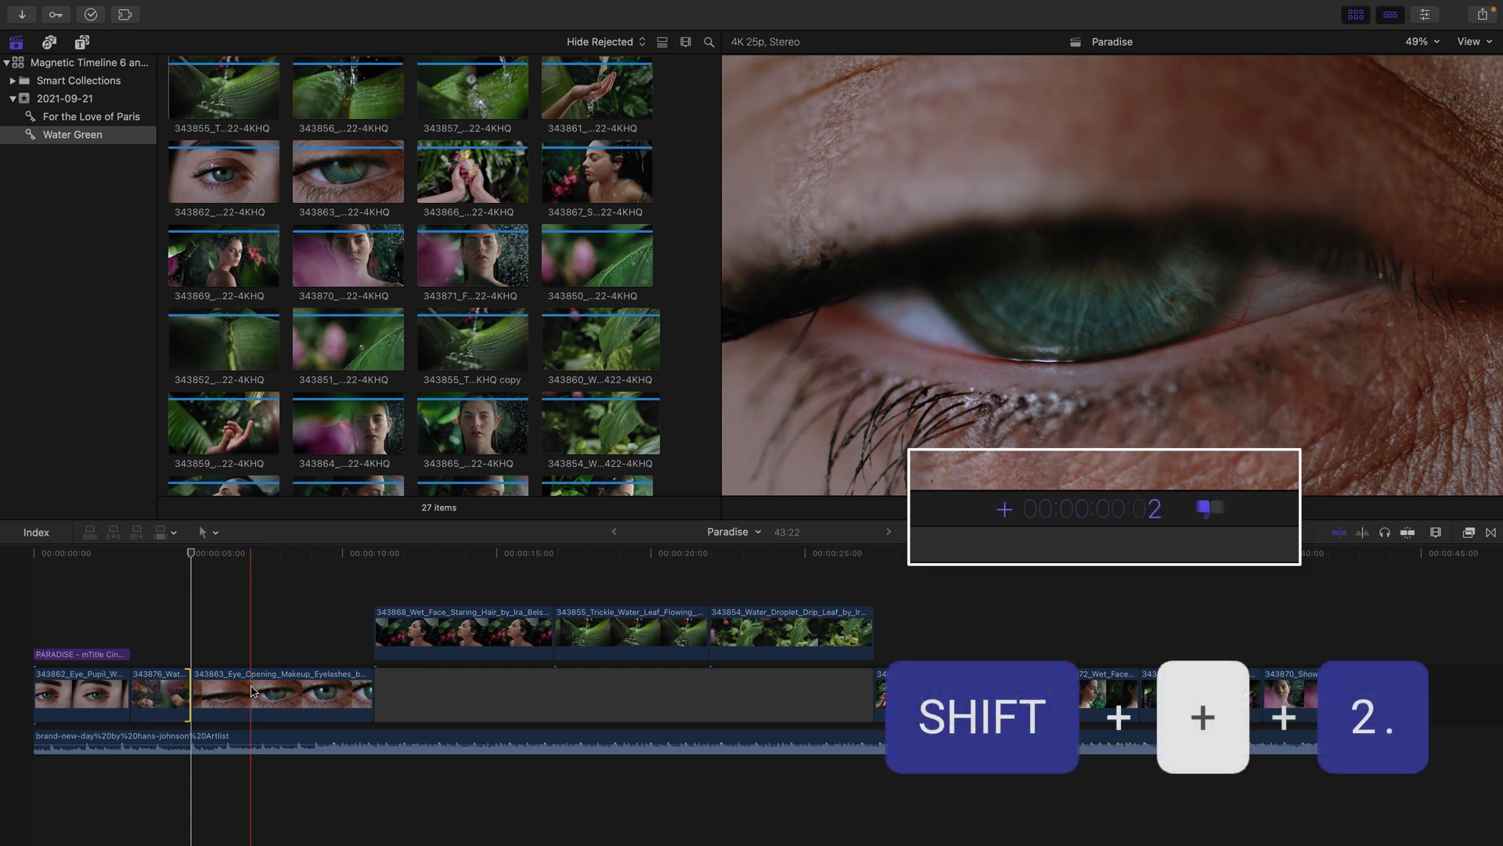
{"action": "type", "text": "."}
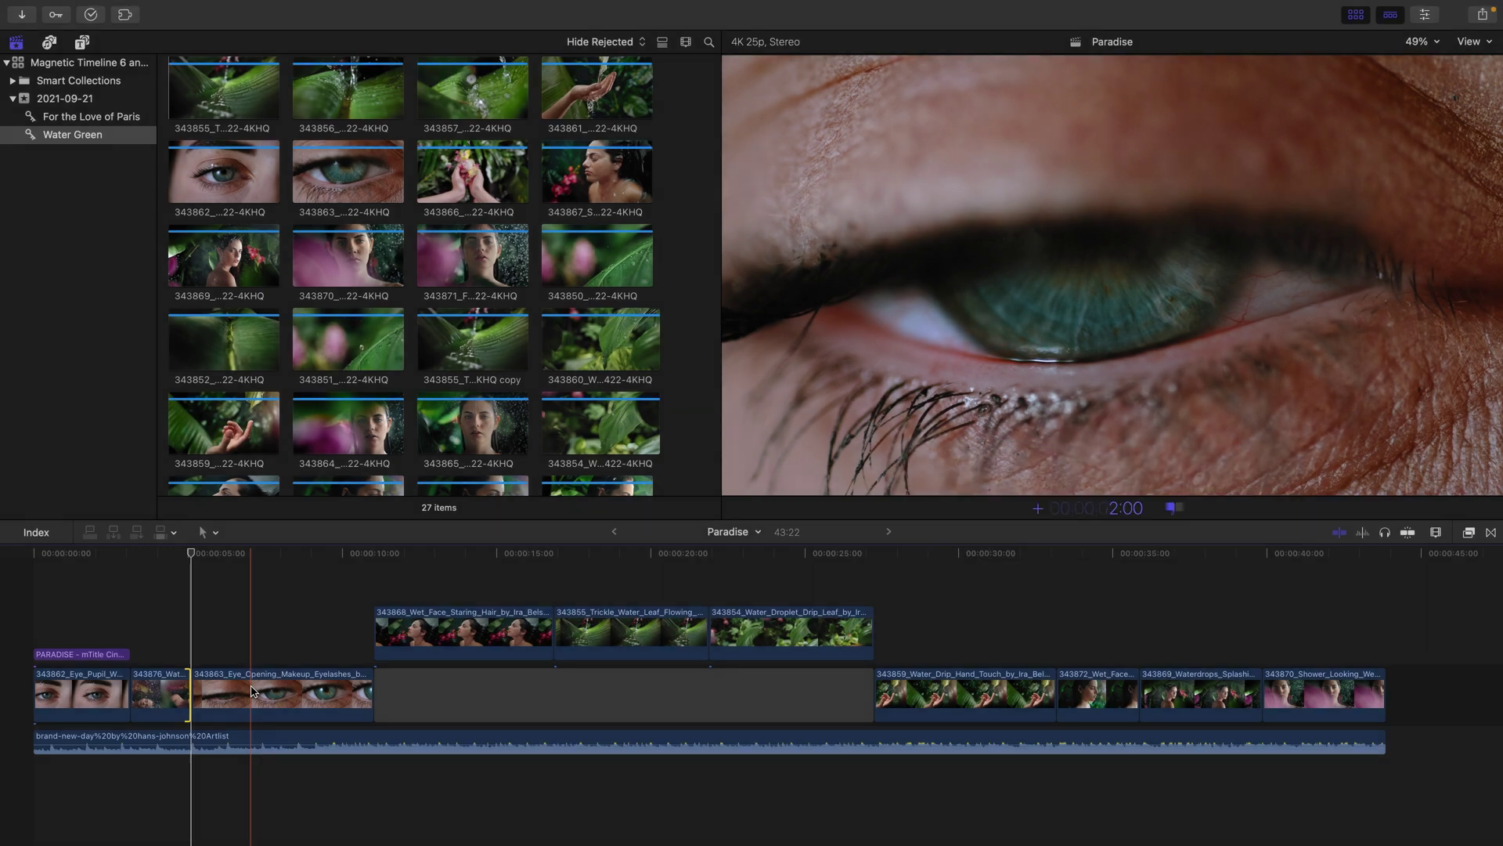
{"action": "key", "text": "Return"}
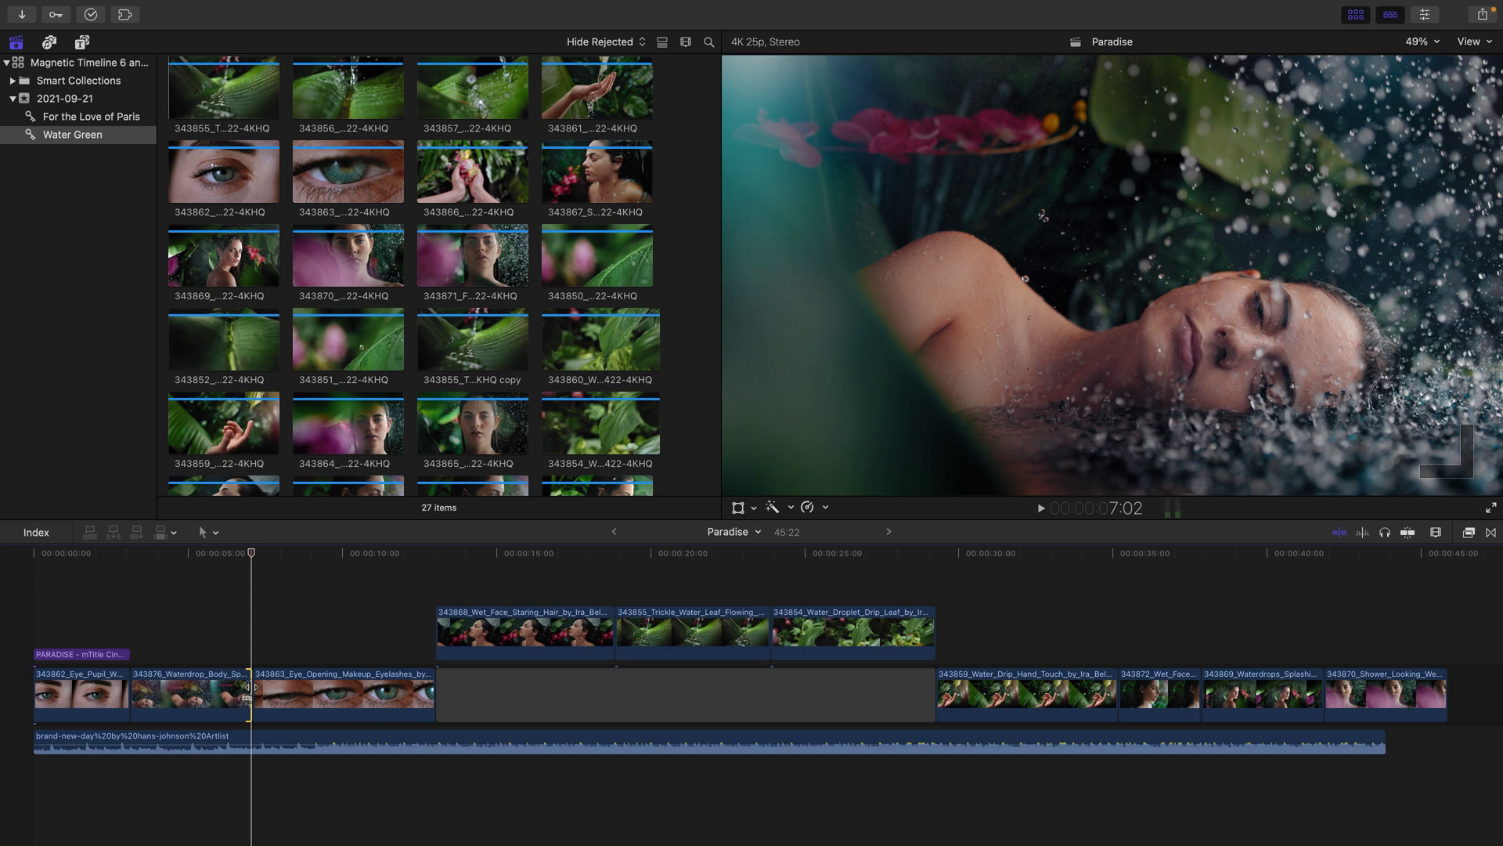
- Extend the Waterdrop Body clip's end to its limit, then trim it back to the playhead
{"action": "left_click_drag", "start_coordinate": [249, 688], "coordinate": [312, 686]}
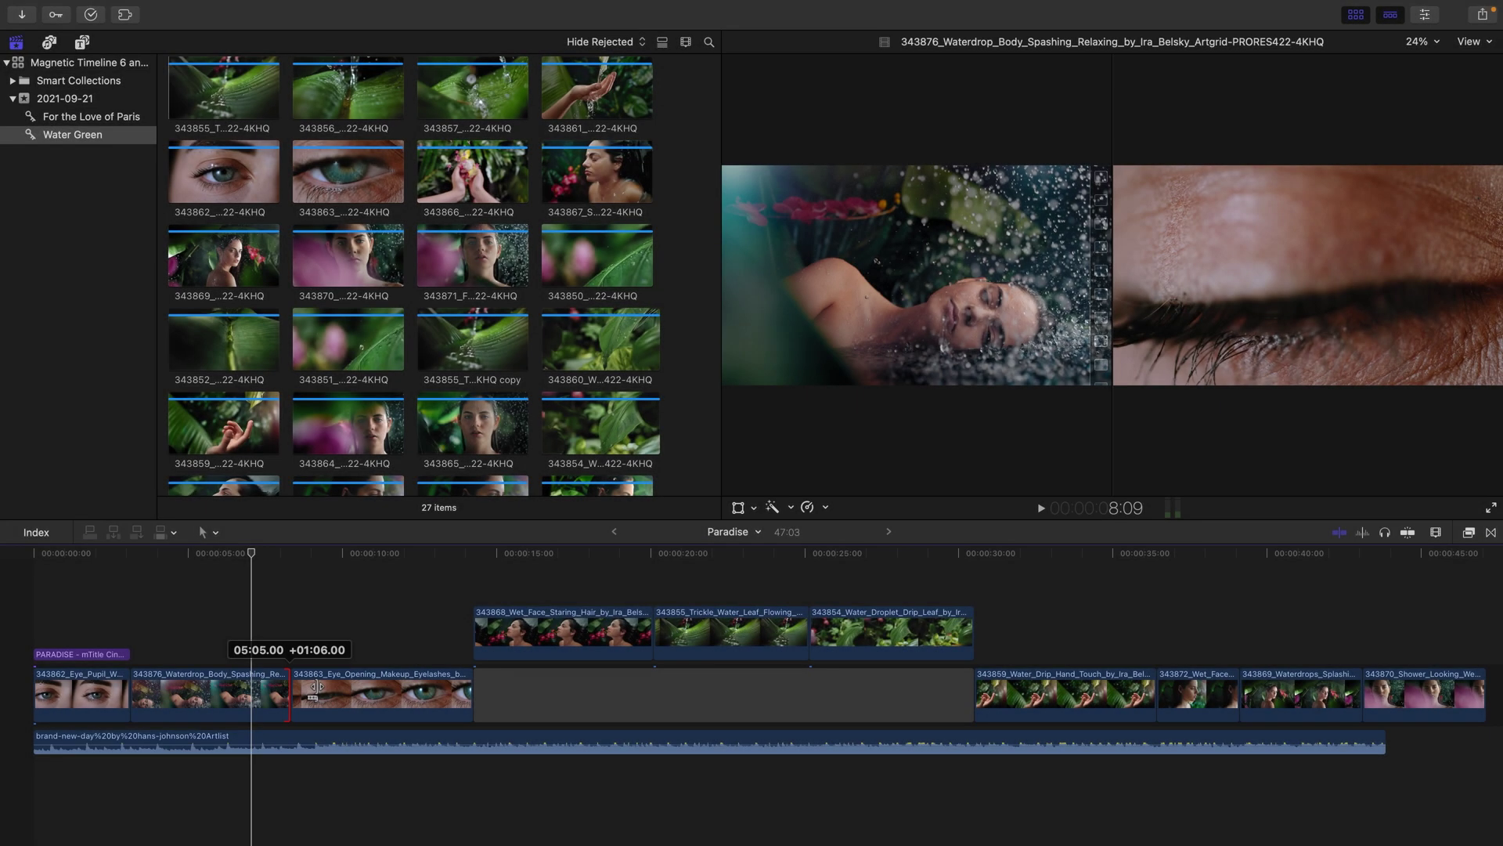
{"action": "left_click_drag", "start_coordinate": [316, 686], "coordinate": [318, 689]}
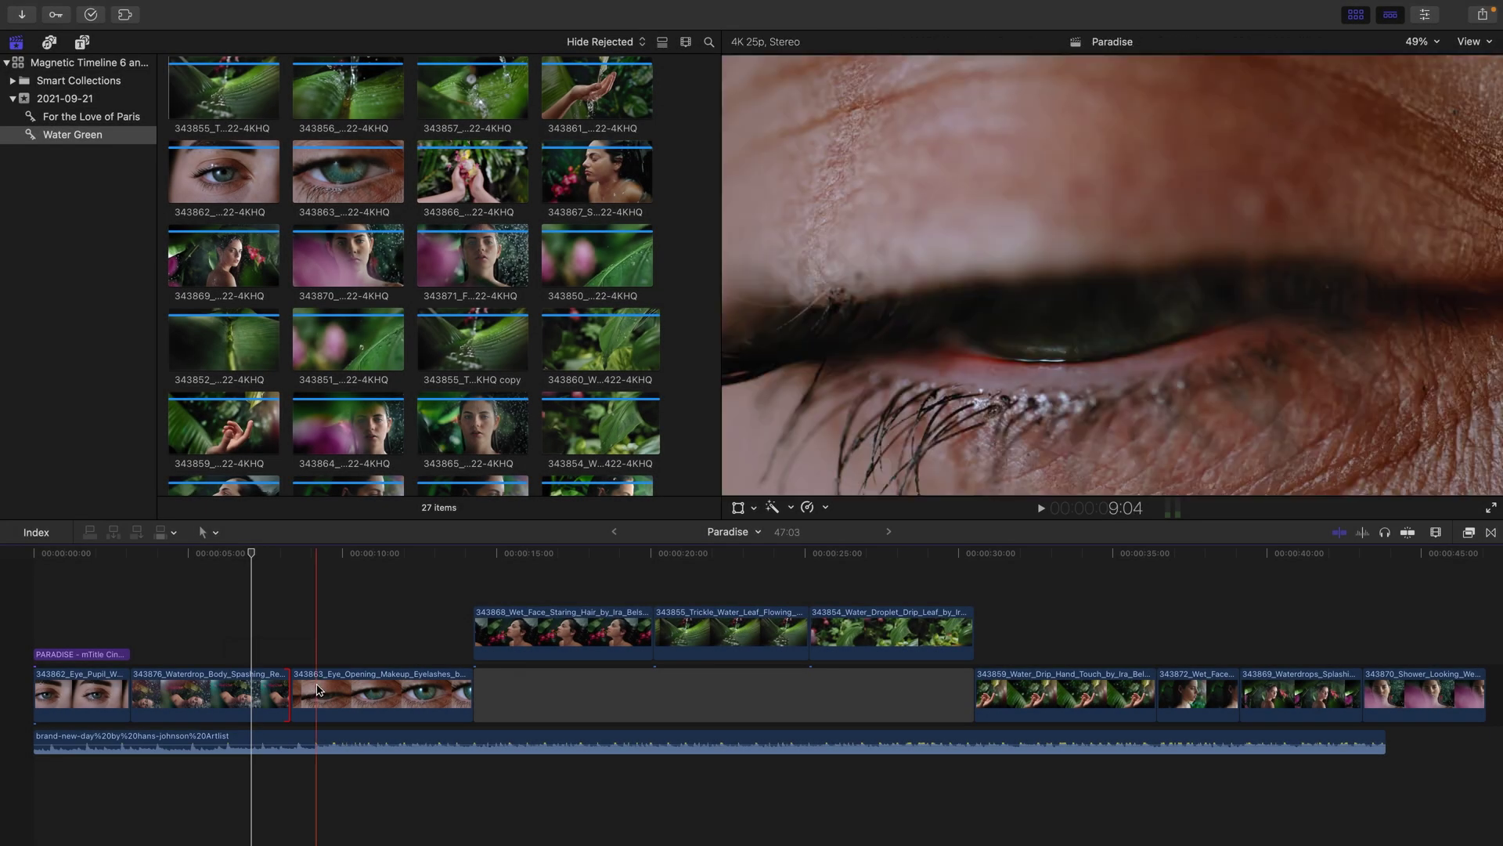
{"action": "key", "text": "shift+x"}
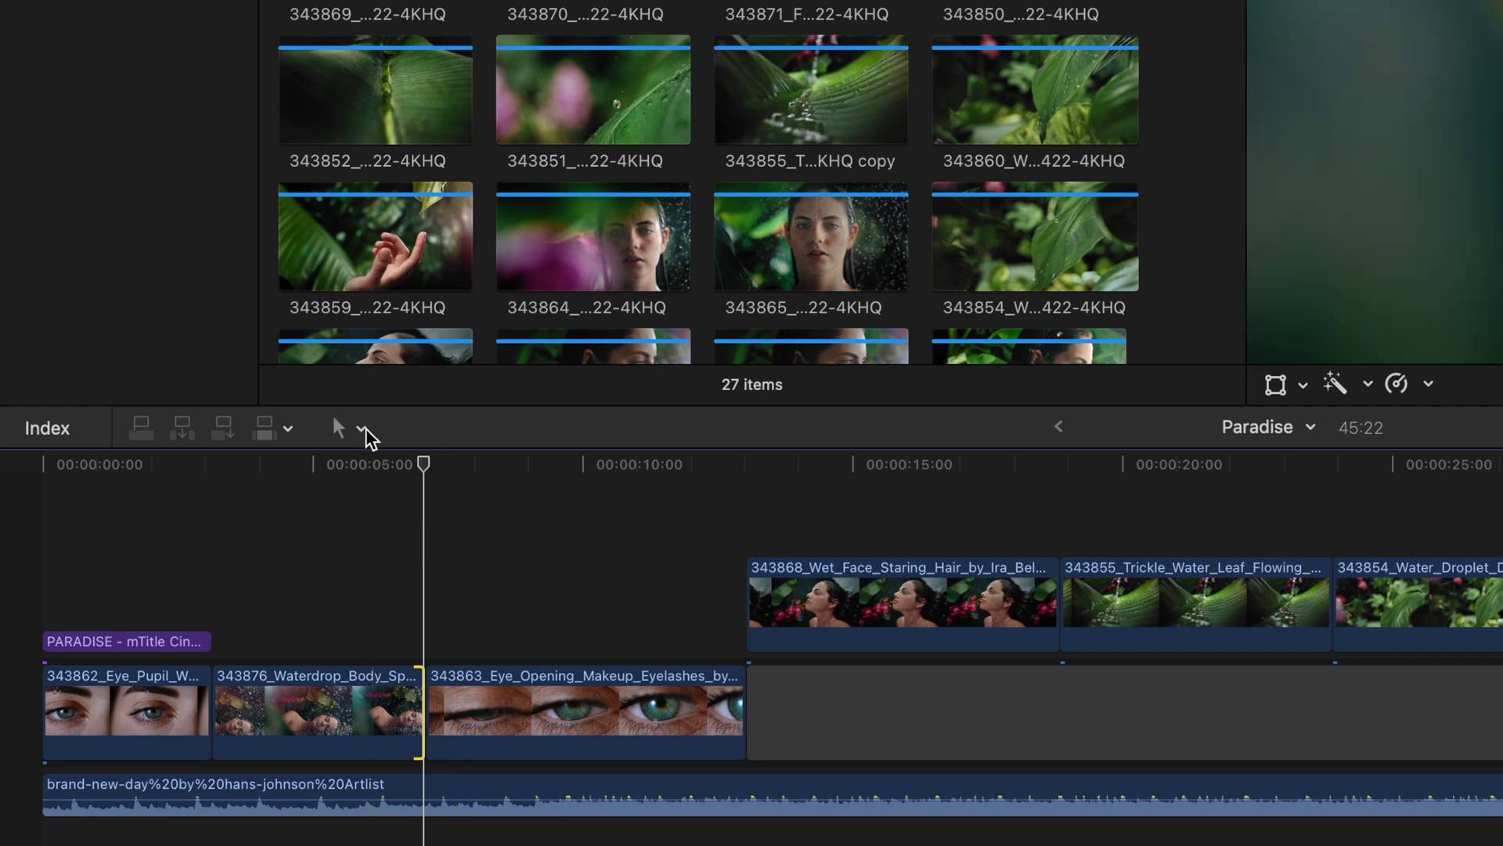
{"action": "left_click", "coordinate": [362, 431]}
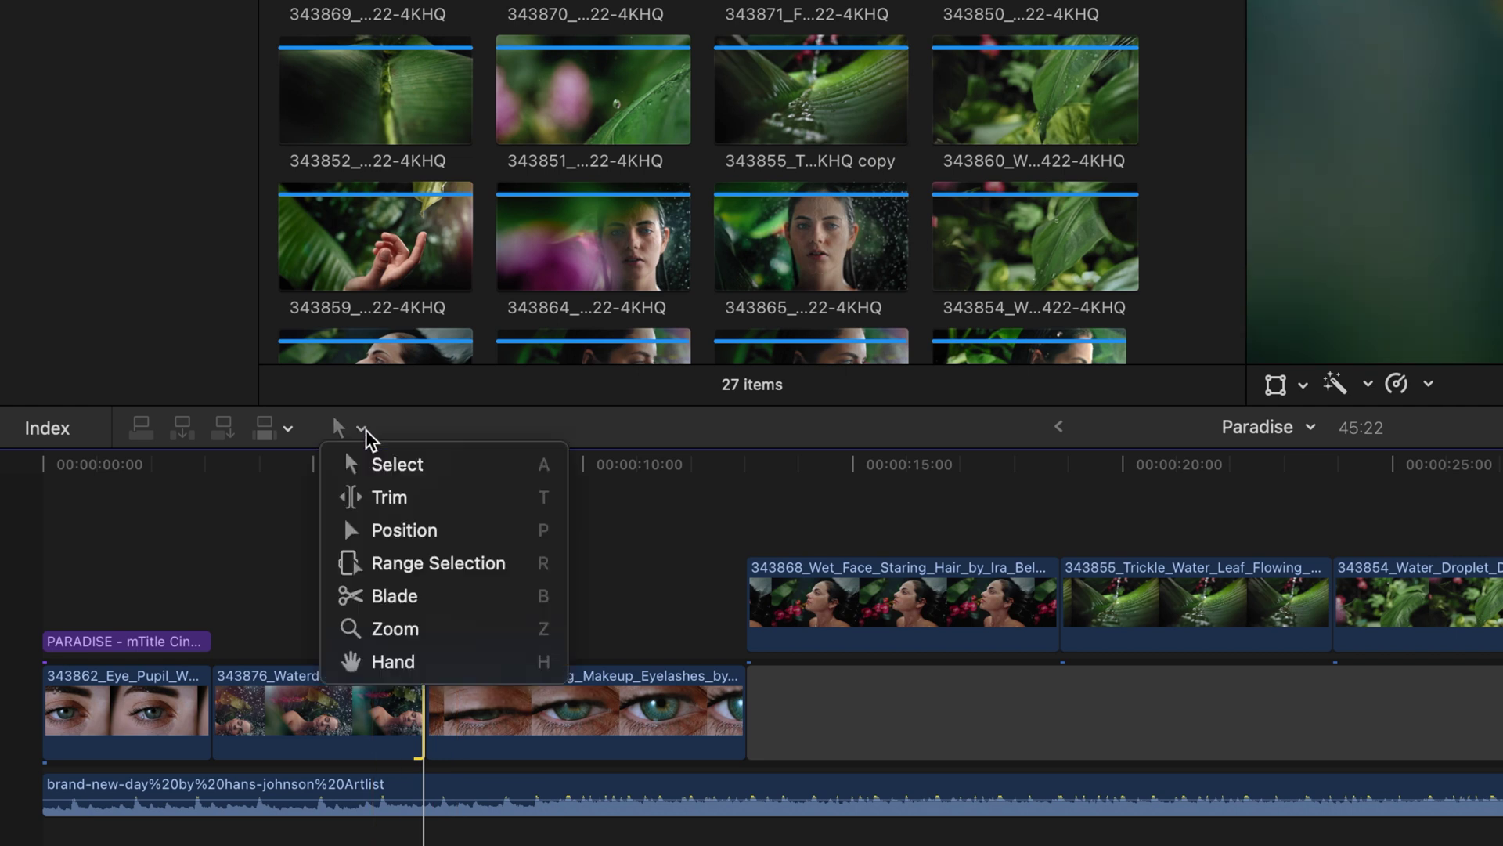
{"action": "left_click", "coordinate": [410, 534]}
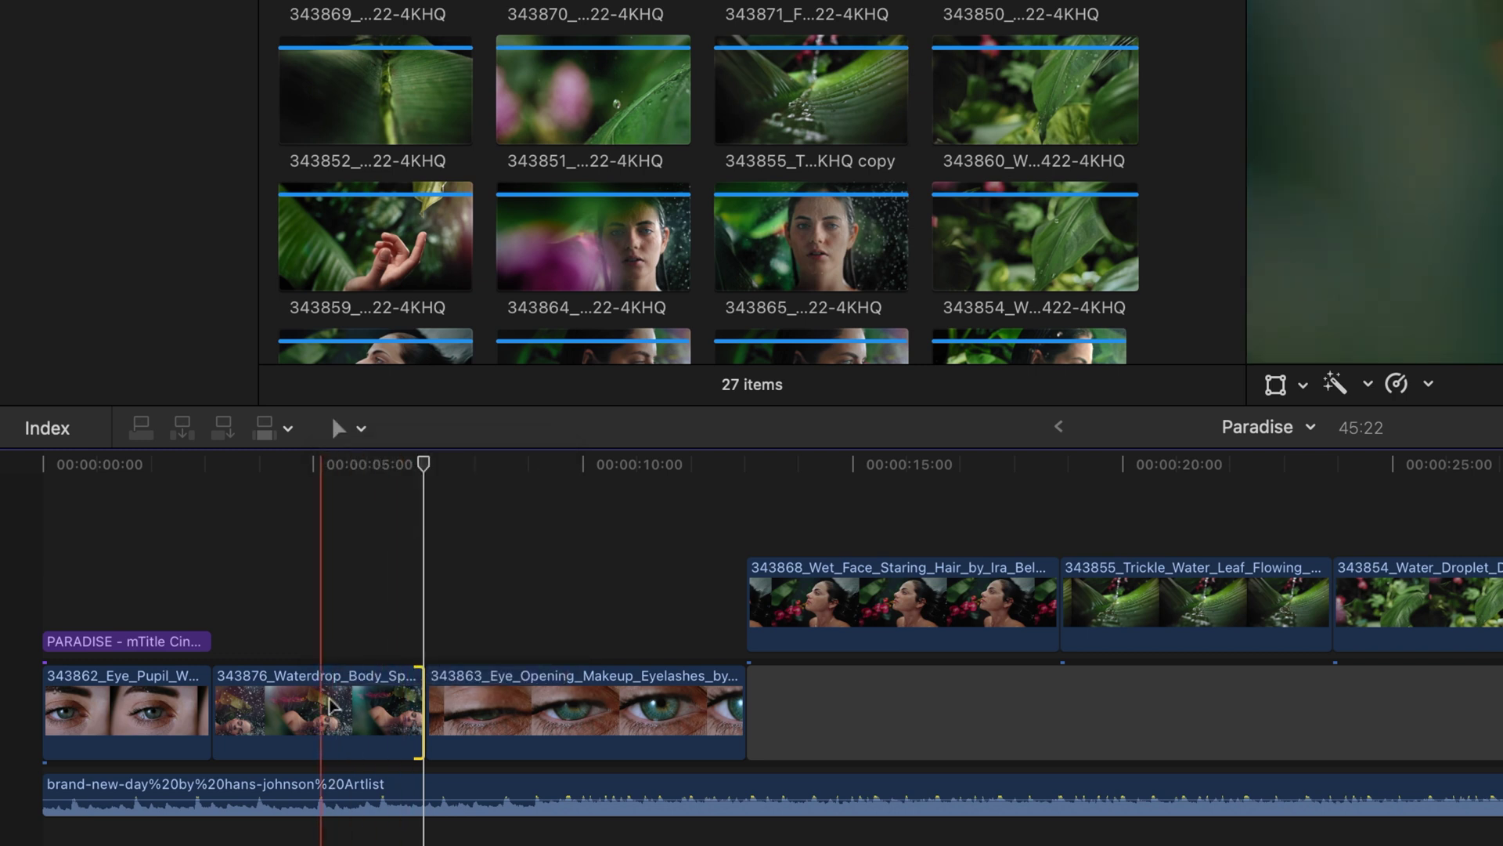
{"action": "left_click", "coordinate": [335, 727]}
{"action": "left_click_drag", "start_coordinate": [335, 732], "coordinate": [548, 734]}
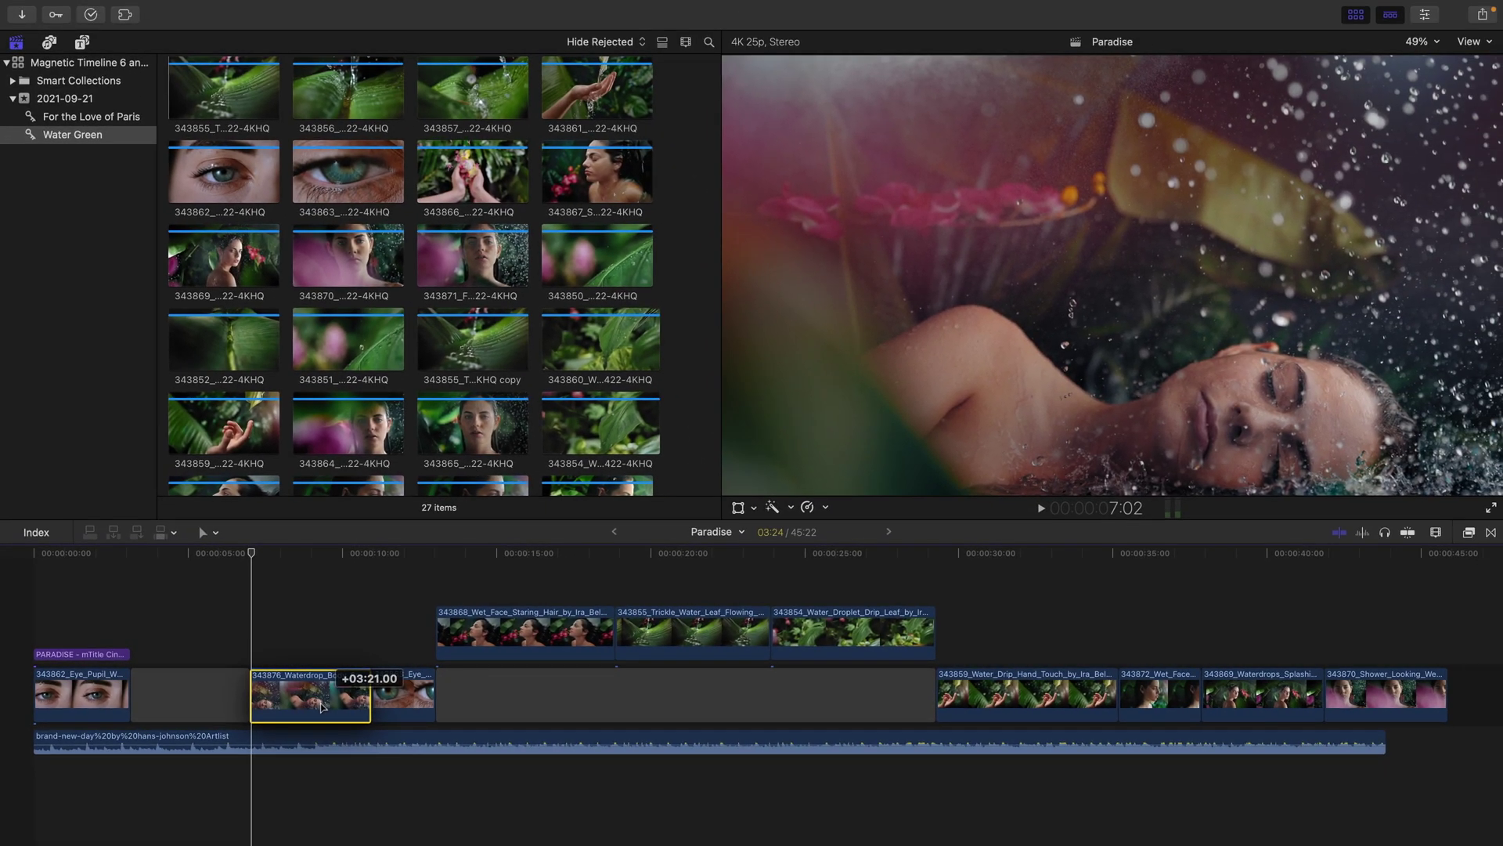
{"action": "left_click_drag", "start_coordinate": [321, 707], "coordinate": [1458, 697]}
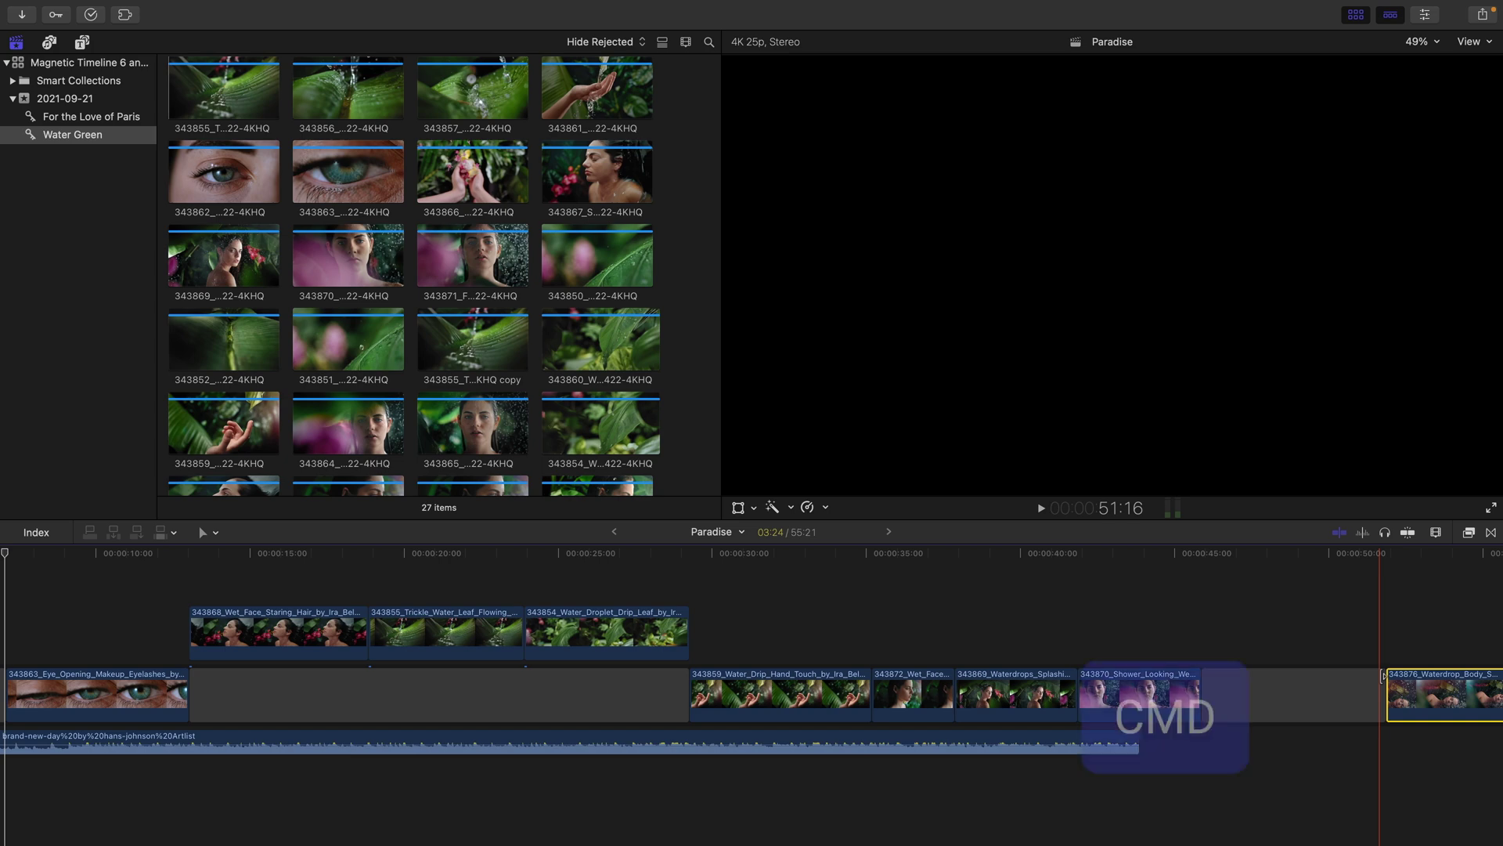
{"action": "key", "text": "super+z"}
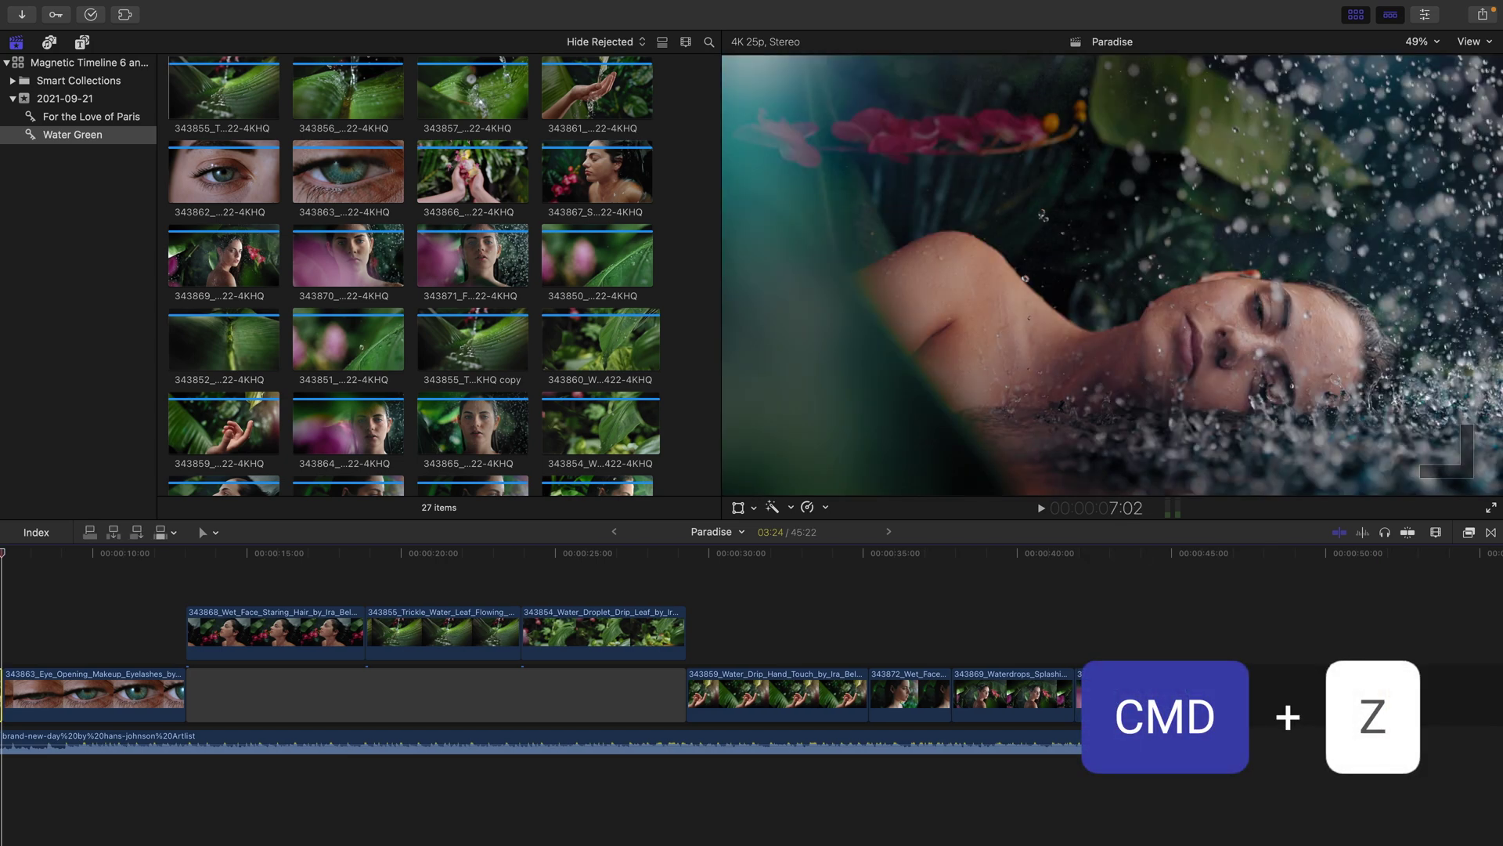
{"action": "key", "text": "shift"}
{"action": "key", "text": "shift+z"}
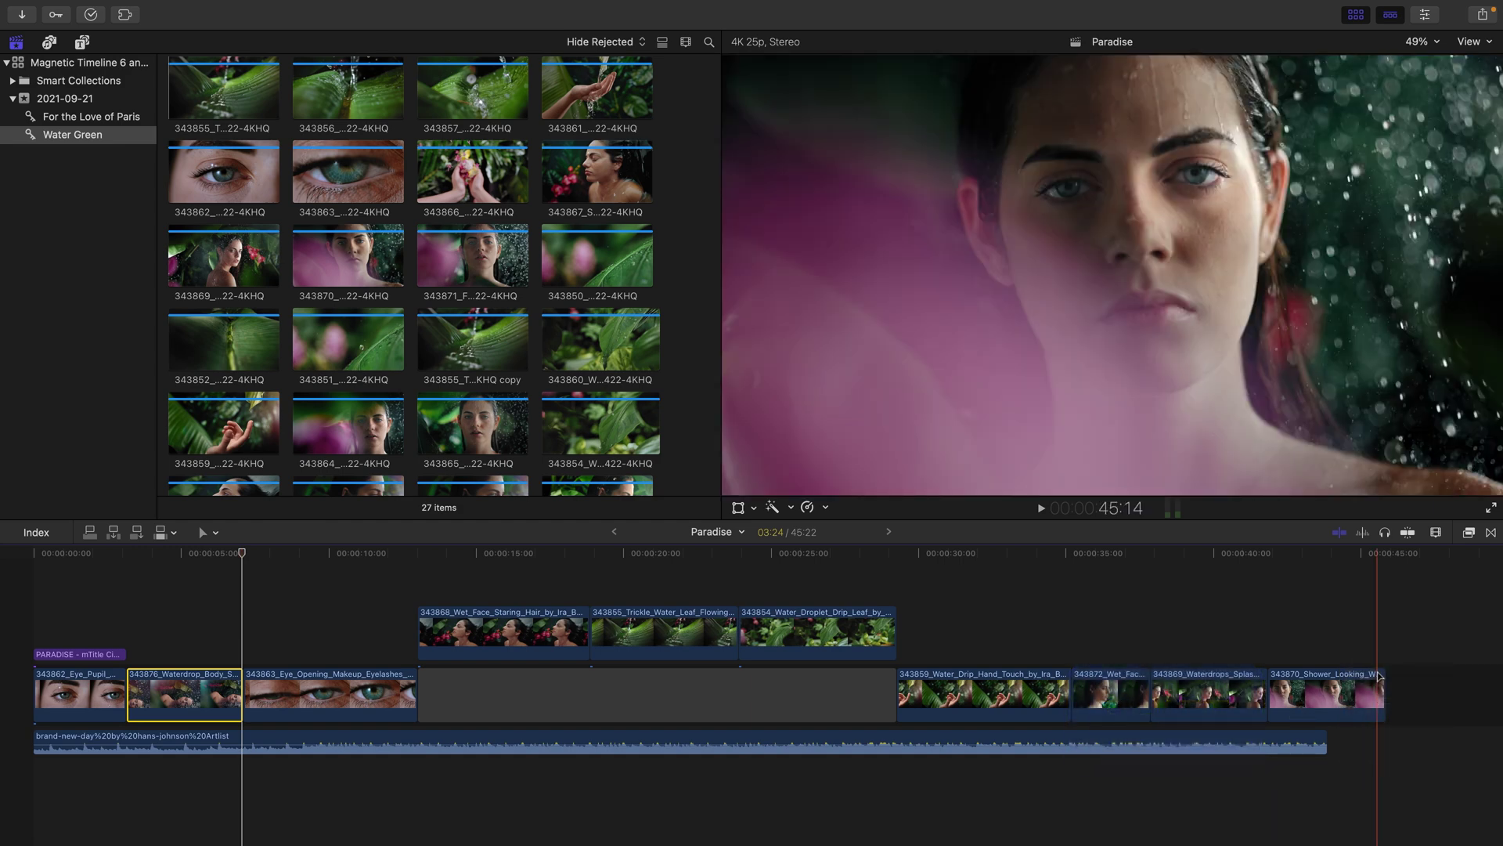
- With the Select tool, move the 343854 Water Droplet connected clip after Trickle Water Leaf
{"action": "key", "text": "a"}
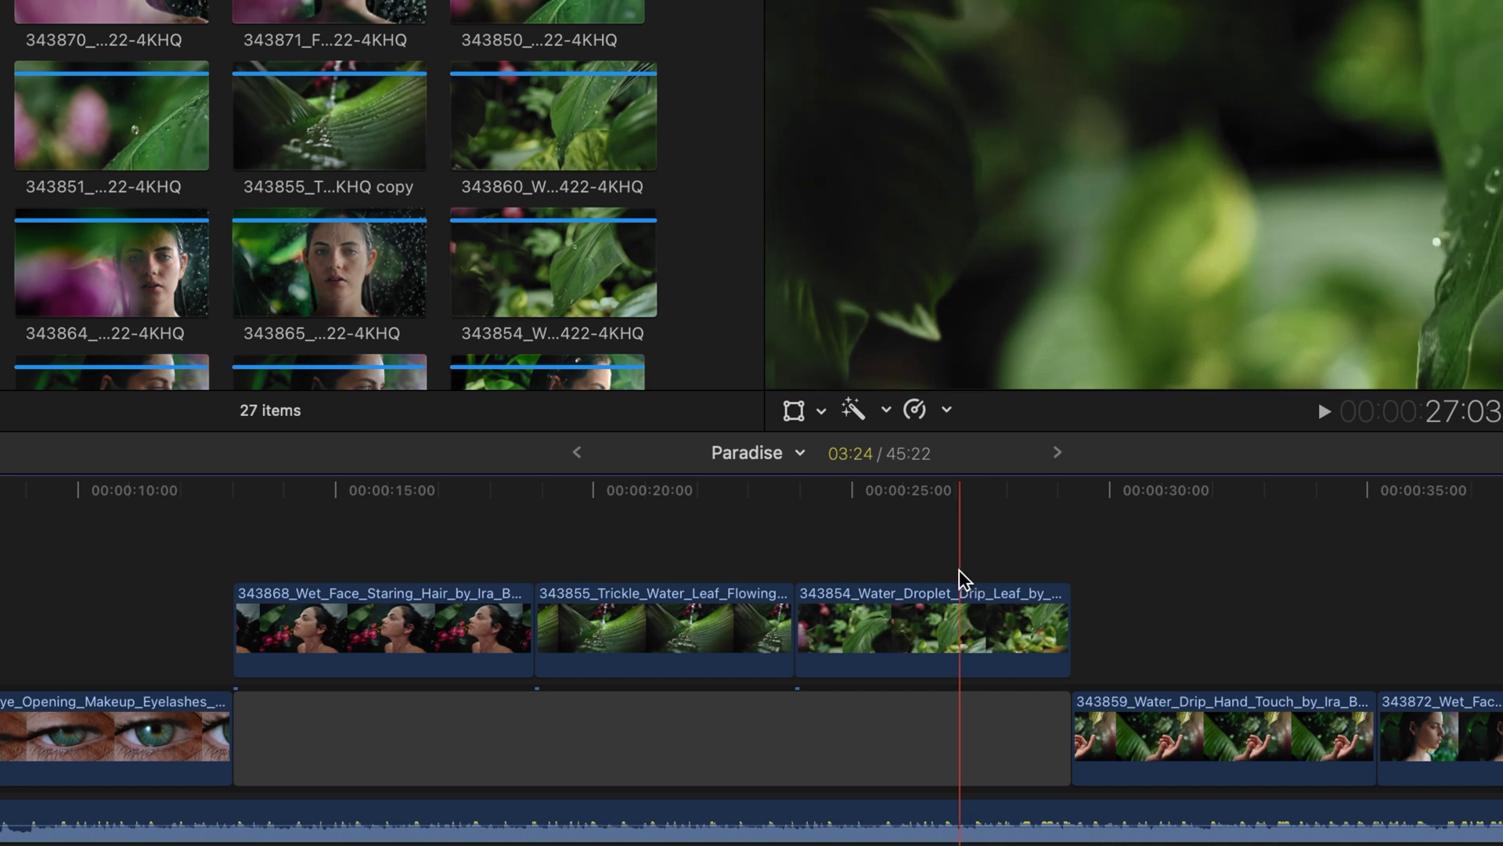
{"action": "mouse_move", "coordinate": [957, 619]}
{"action": "left_mouse_down"}
{"action": "mouse_move", "coordinate": [956, 635]}
{"action": "mouse_move", "coordinate": [925, 639]}
{"action": "mouse_move", "coordinate": [357, 641]}
{"action": "mouse_move", "coordinate": [970, 631]}
{"action": "mouse_move", "coordinate": [282, 640]}
{"action": "mouse_move", "coordinate": [1020, 631]}
{"action": "mouse_move", "coordinate": [964, 628]}
{"action": "left_mouse_up"}
{"action": "left_click_drag", "start_coordinate": [1089, 513], "coordinate": [322, 642]}
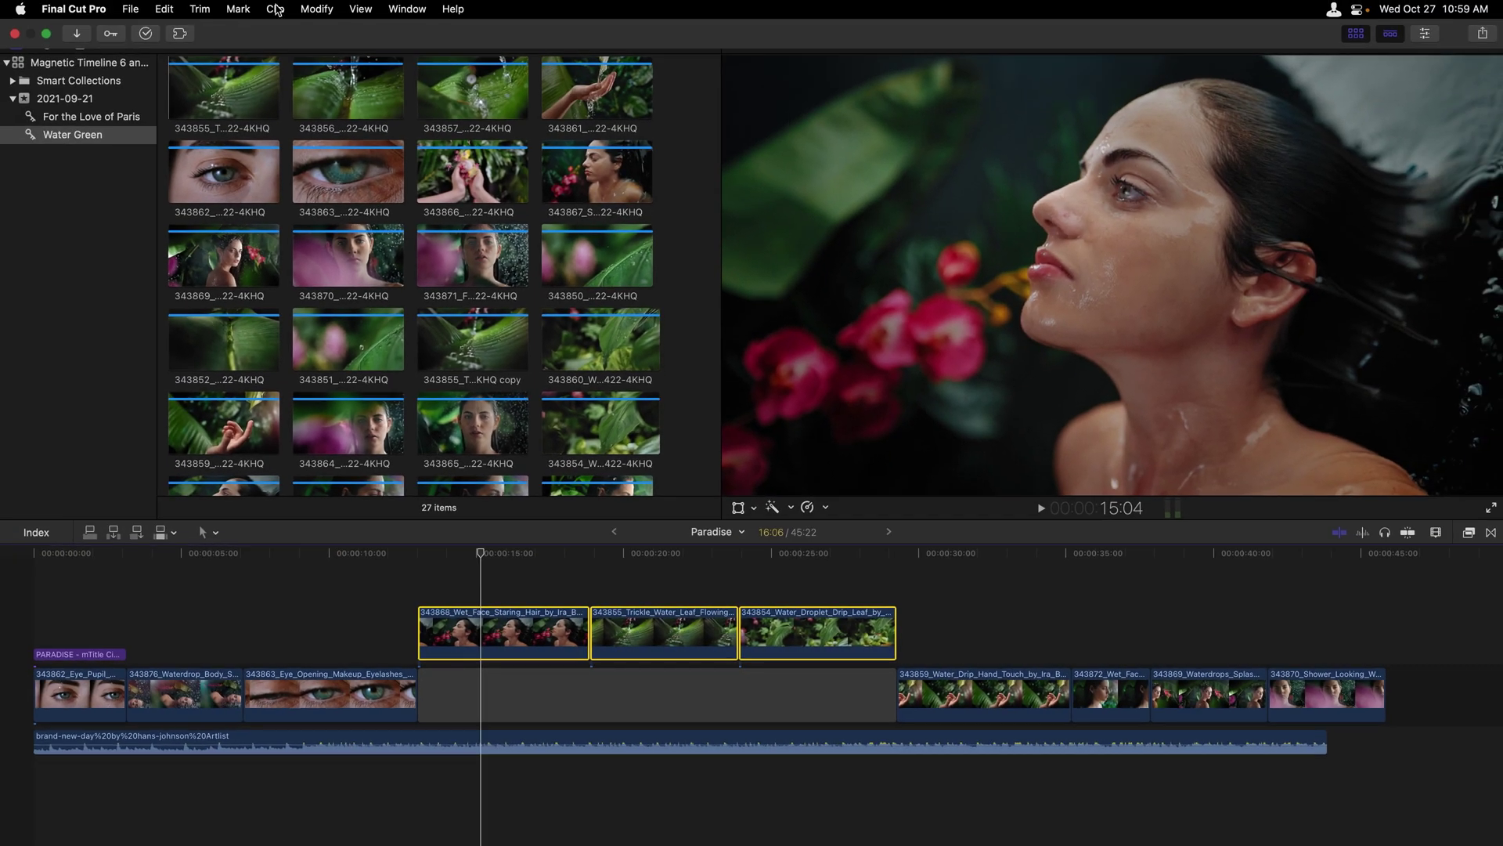
- Group the three selected connected clips into a new storyline with Clip > Create Storyline
{"action": "left_click", "coordinate": [276, 10]}
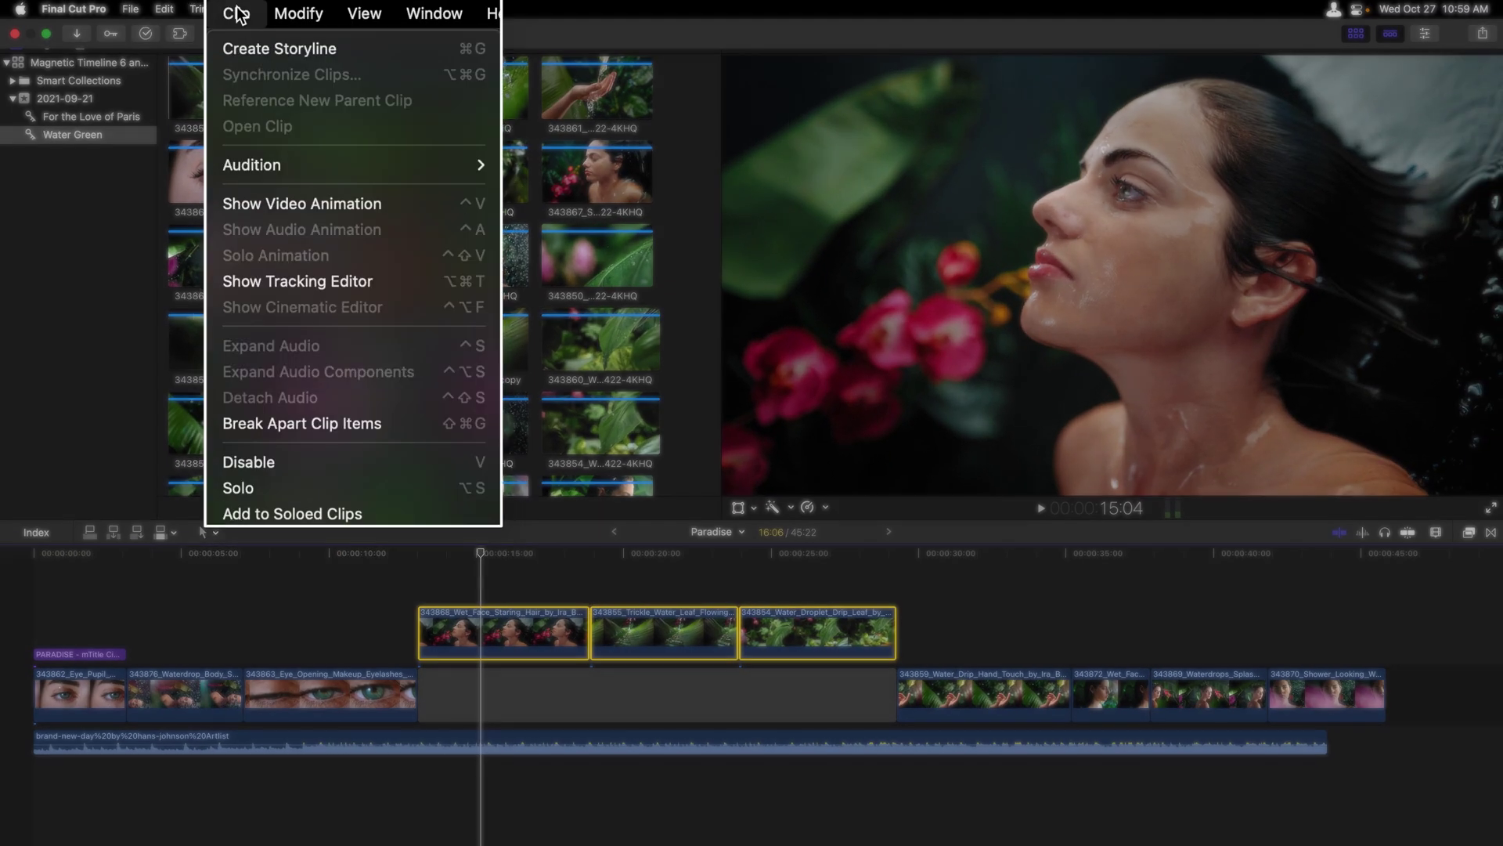
{"action": "left_click", "coordinate": [251, 57]}
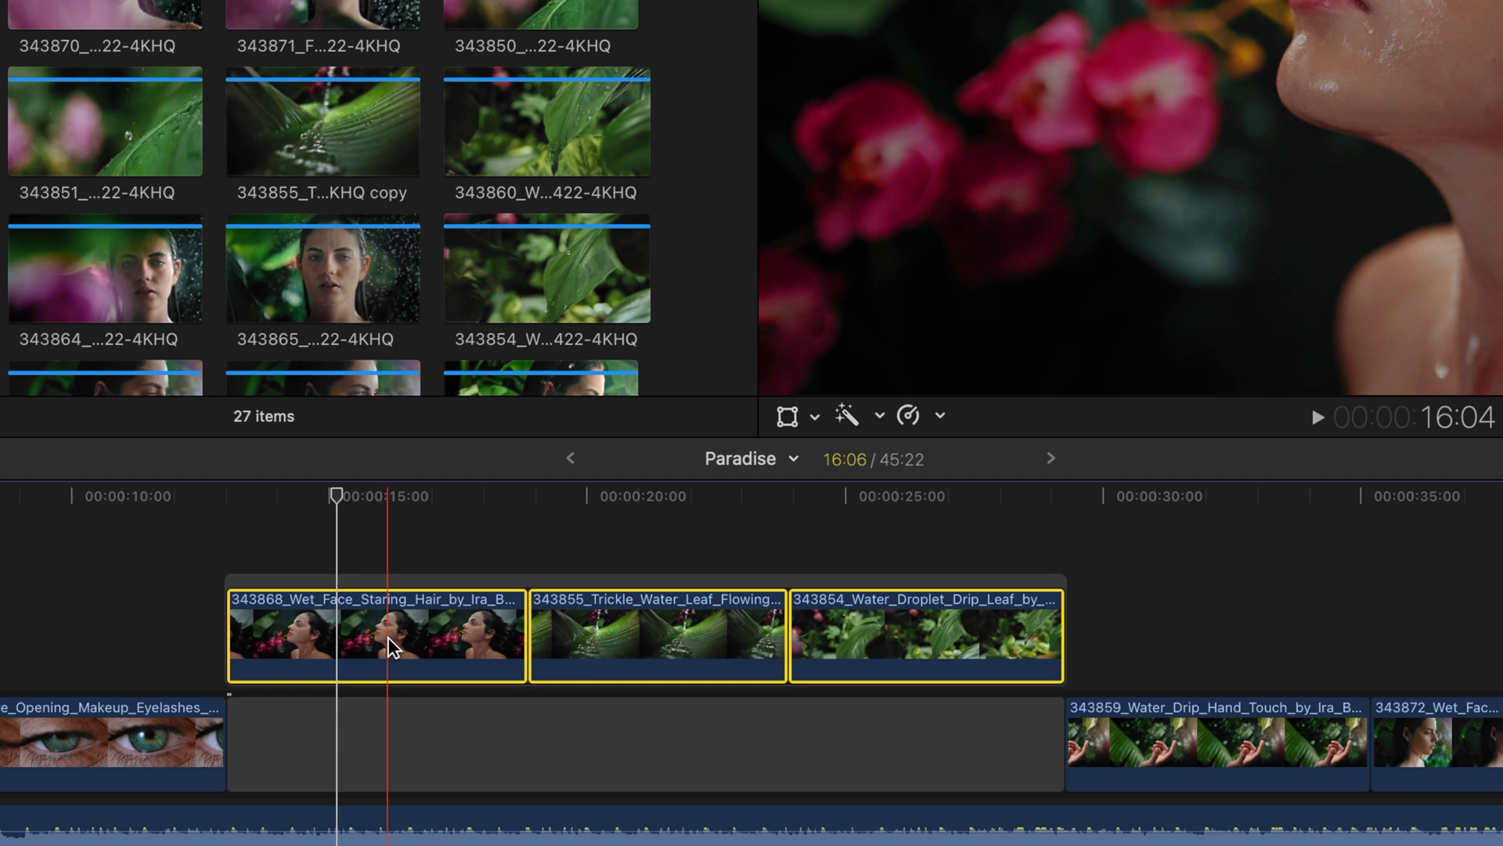
{"action": "left_click", "coordinate": [379, 579]}
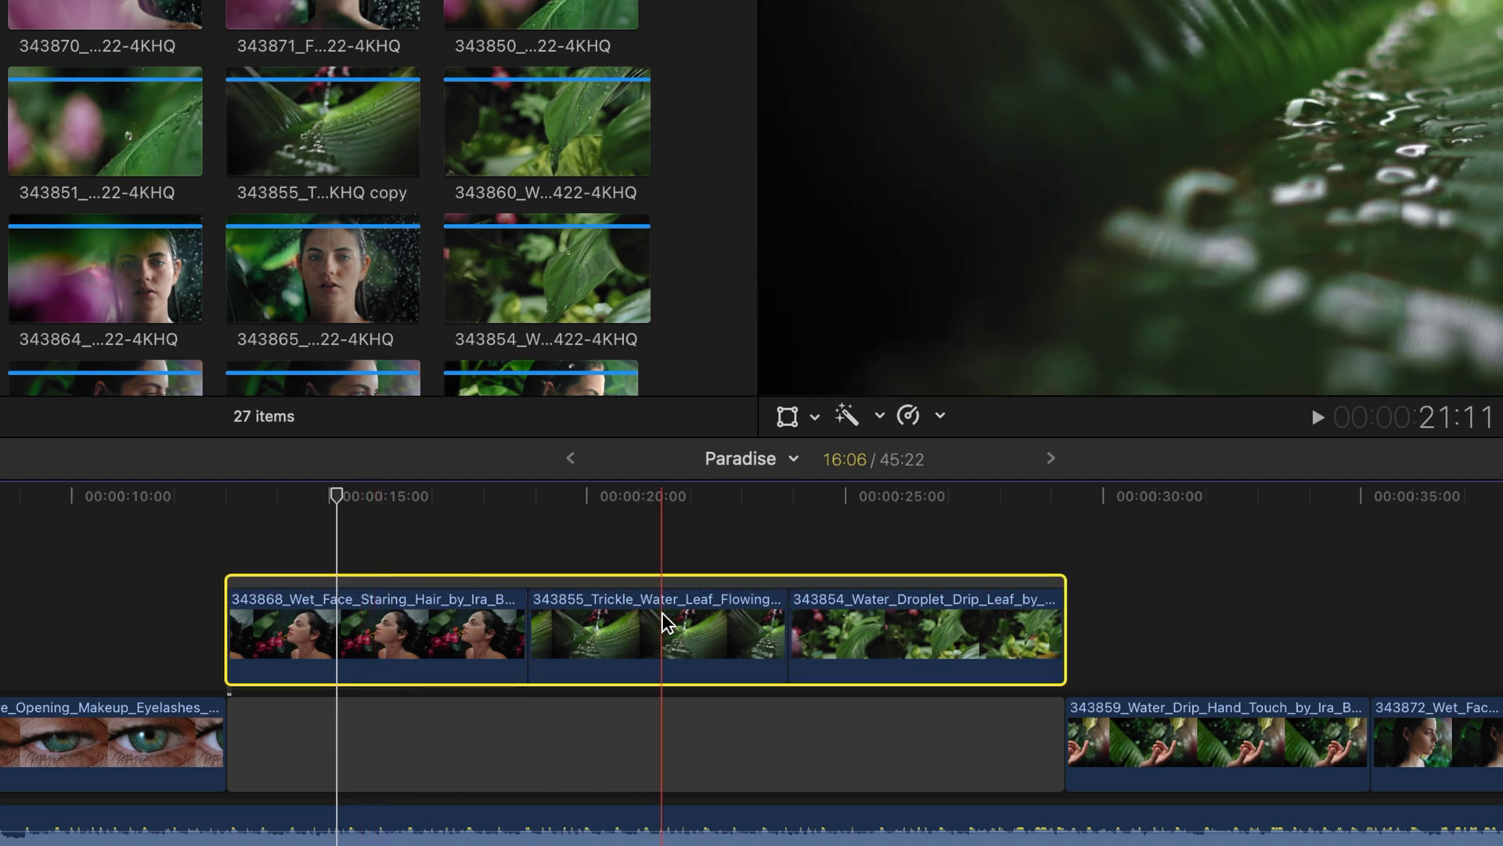
- Reorder the storyline clips to Wet Face, Water Droplet, then Trickle Water Leaf
{"action": "left_click_drag", "start_coordinate": [667, 622], "coordinate": [354, 612]}
{"action": "left_click_drag", "start_coordinate": [577, 618], "coordinate": [315, 615]}
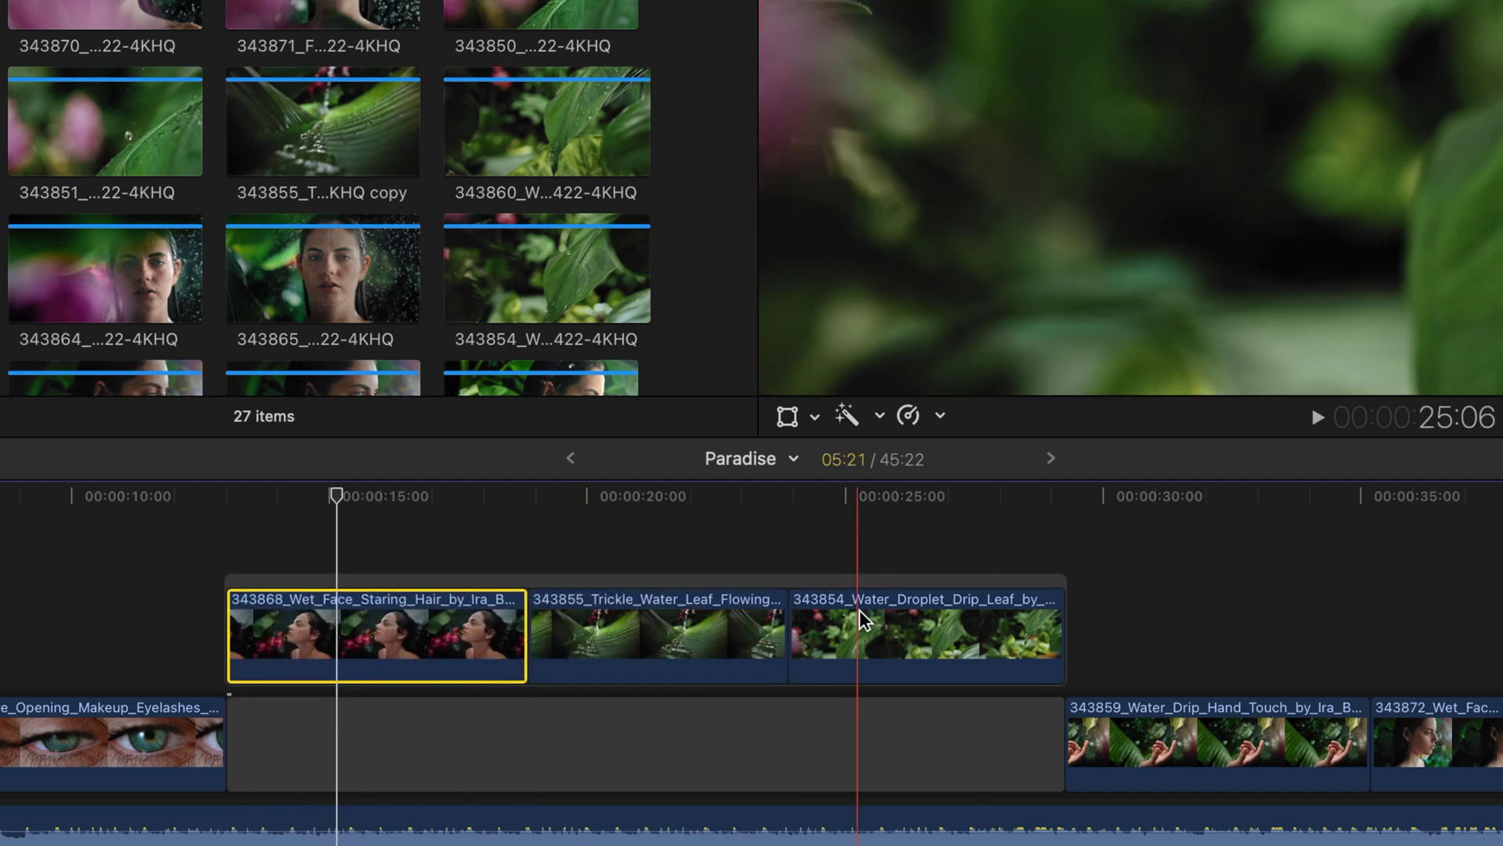
{"action": "left_click", "coordinate": [901, 614]}
{"action": "left_click_drag", "start_coordinate": [900, 613], "coordinate": [632, 625]}
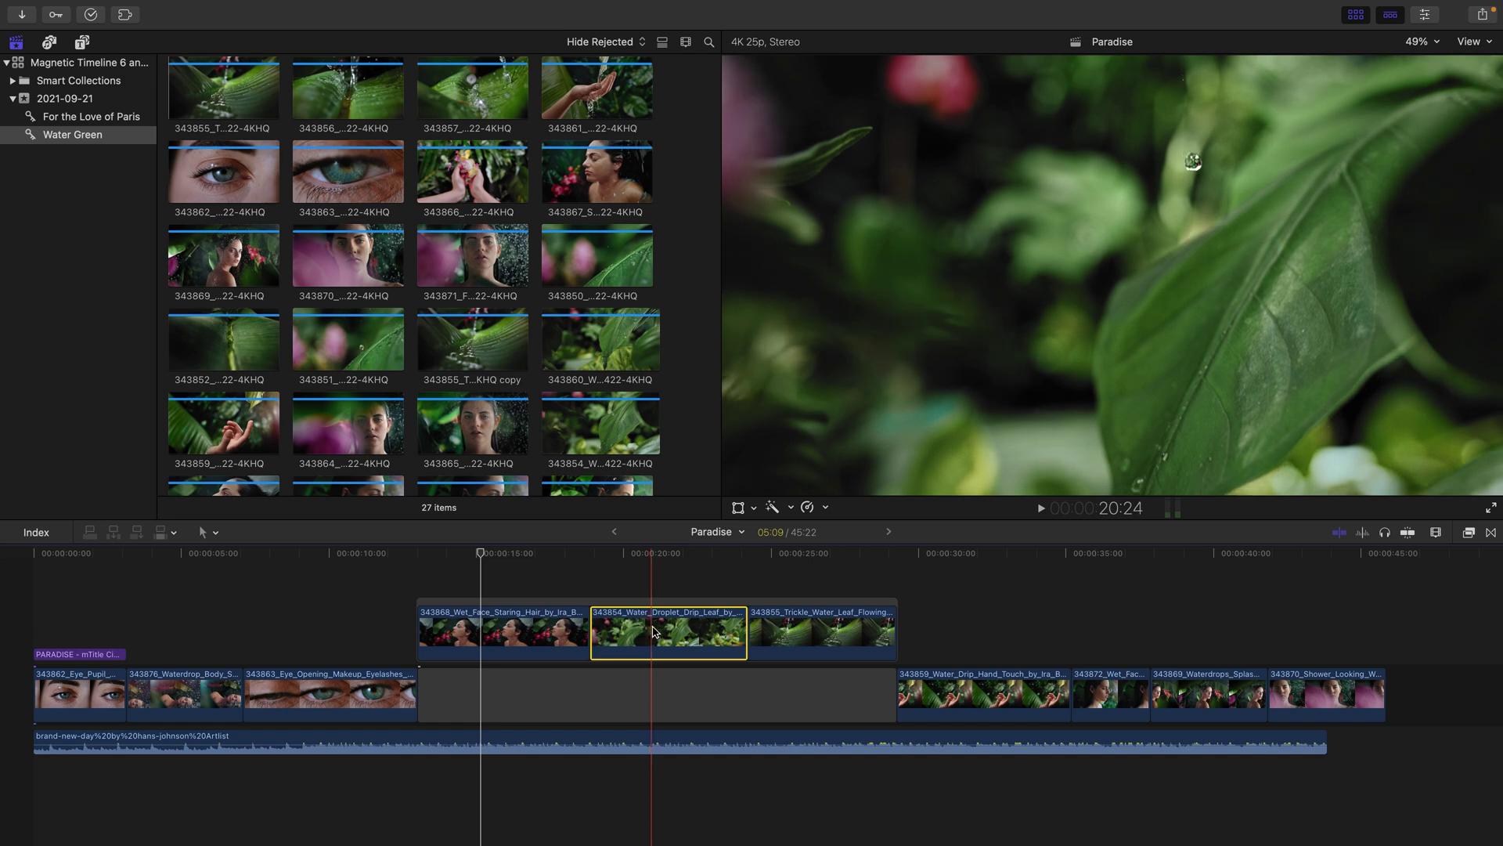
- Move the 343863 Eye Opening clip about 16 seconds later, just before 343859 Water Drip Hand Touch
{"action": "left_click_drag", "start_coordinate": [329, 686], "coordinate": [806, 689]}
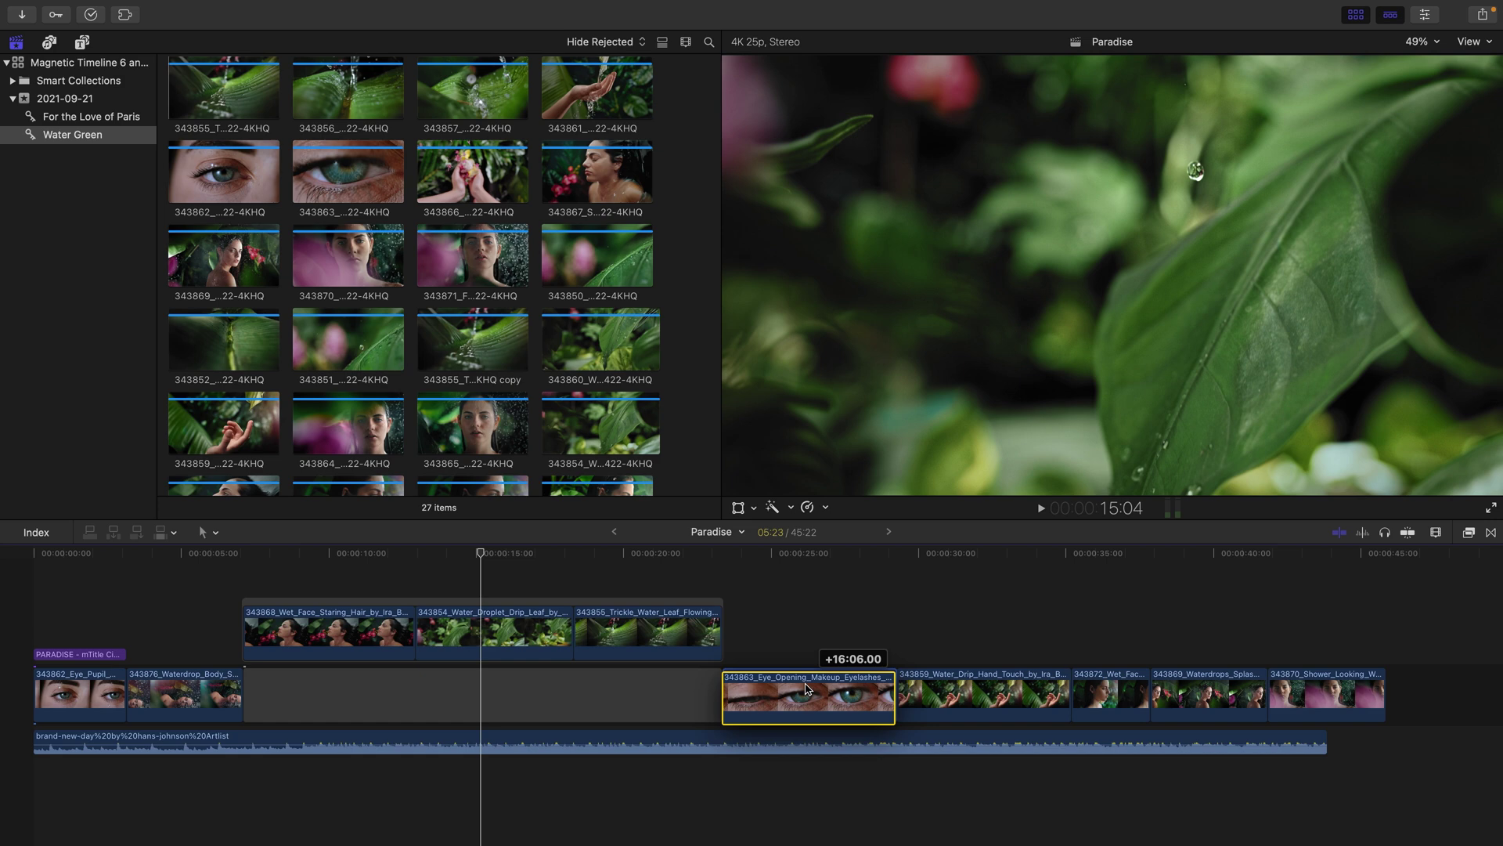
{"action": "mouse_move", "coordinate": [807, 689]}
{"action": "left_mouse_down"}
{"action": "mouse_move", "coordinate": [918, 686]}
{"action": "mouse_move", "coordinate": [820, 688]}
{"action": "left_mouse_up"}
- Lengthen the Eye Opening clip's end by two seconds by entering +200
{"action": "key", "text": "plus"}
{"action": "key", "text": "2"}
{"action": "key", "text": "0"}
{"action": "key", "text": "0"}
{"action": "key", "text": "Return"}
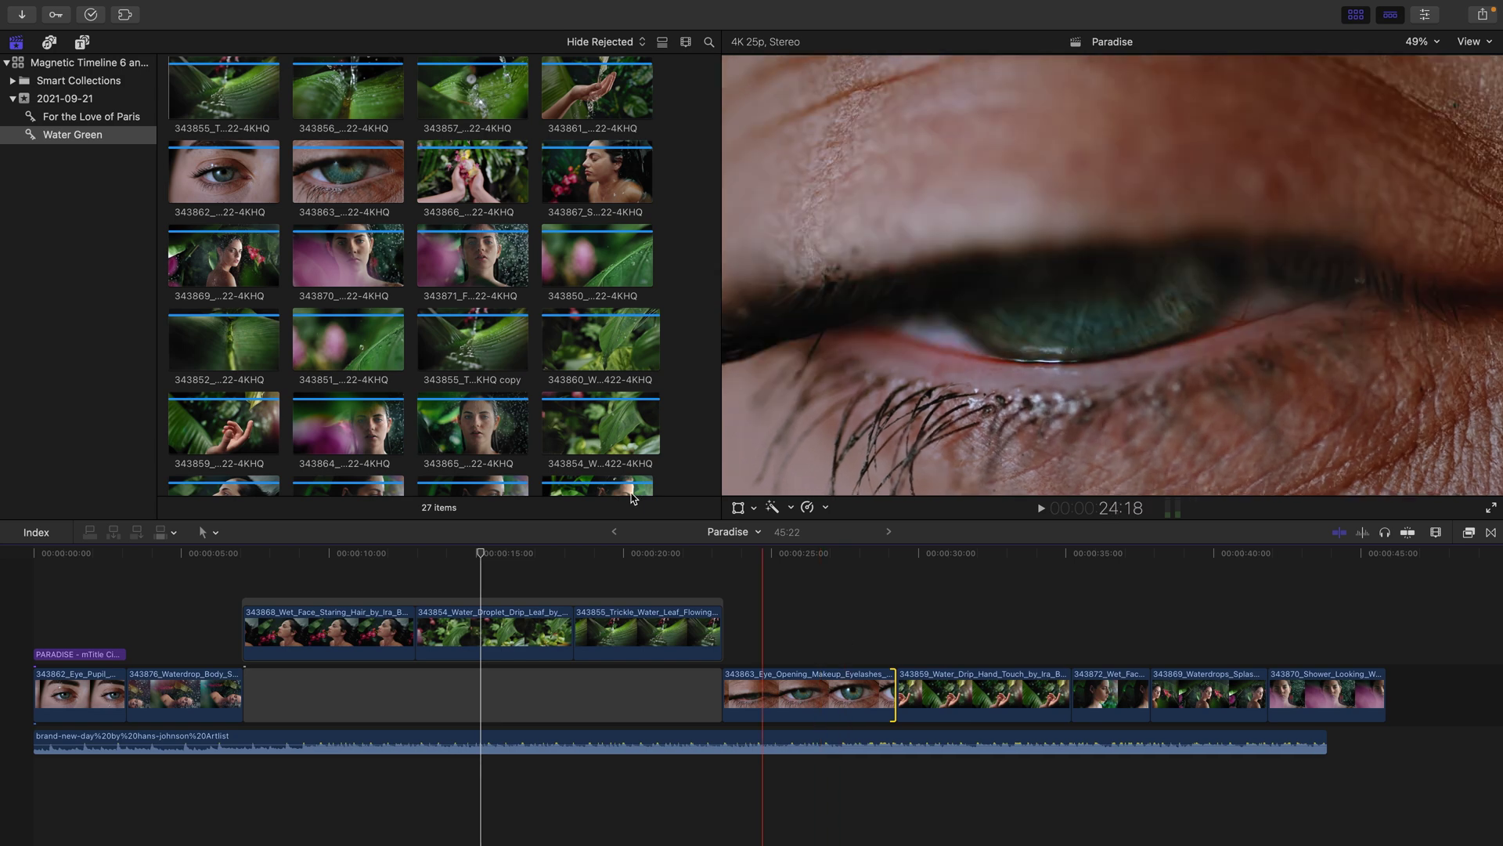
- Try moving Waterdrop Body later with the Position tool, leaving a gap, then undo it
{"action": "left_click", "coordinate": [215, 532]}
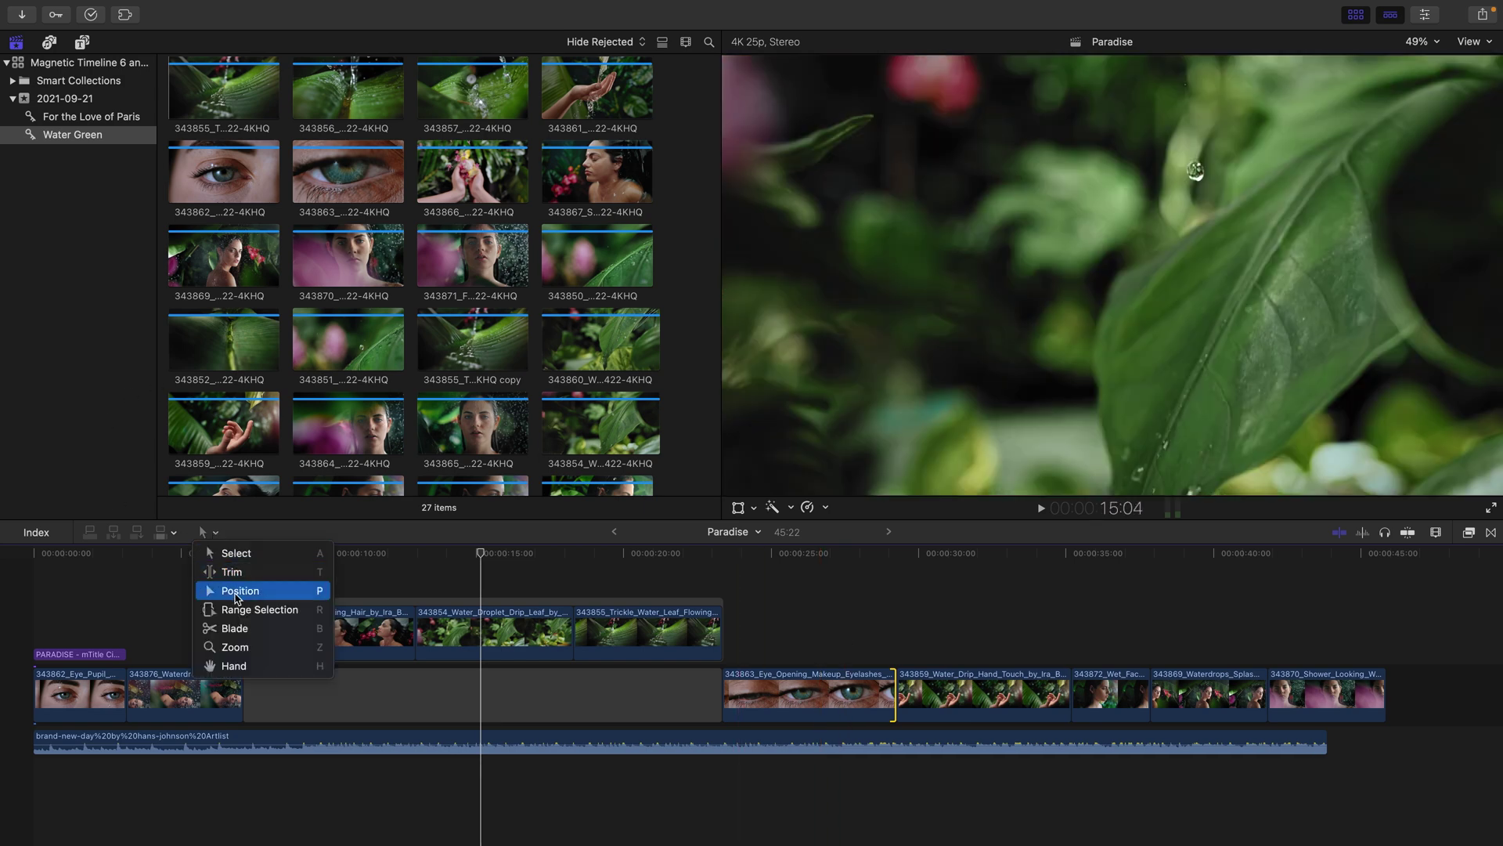
{"action": "left_click", "coordinate": [235, 590]}
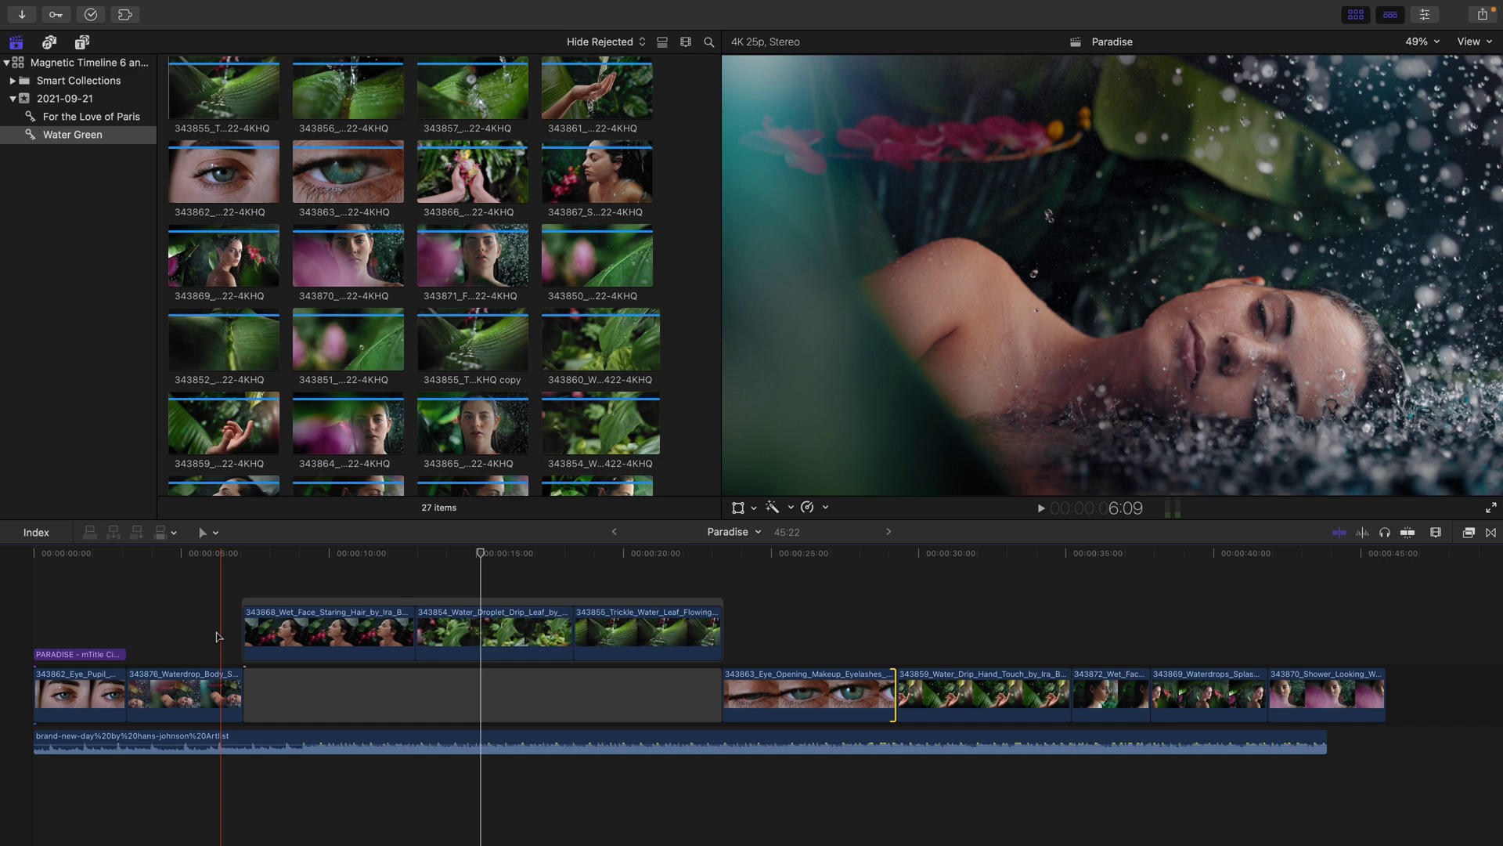
{"action": "left_click_drag", "start_coordinate": [188, 693], "coordinate": [941, 689]}
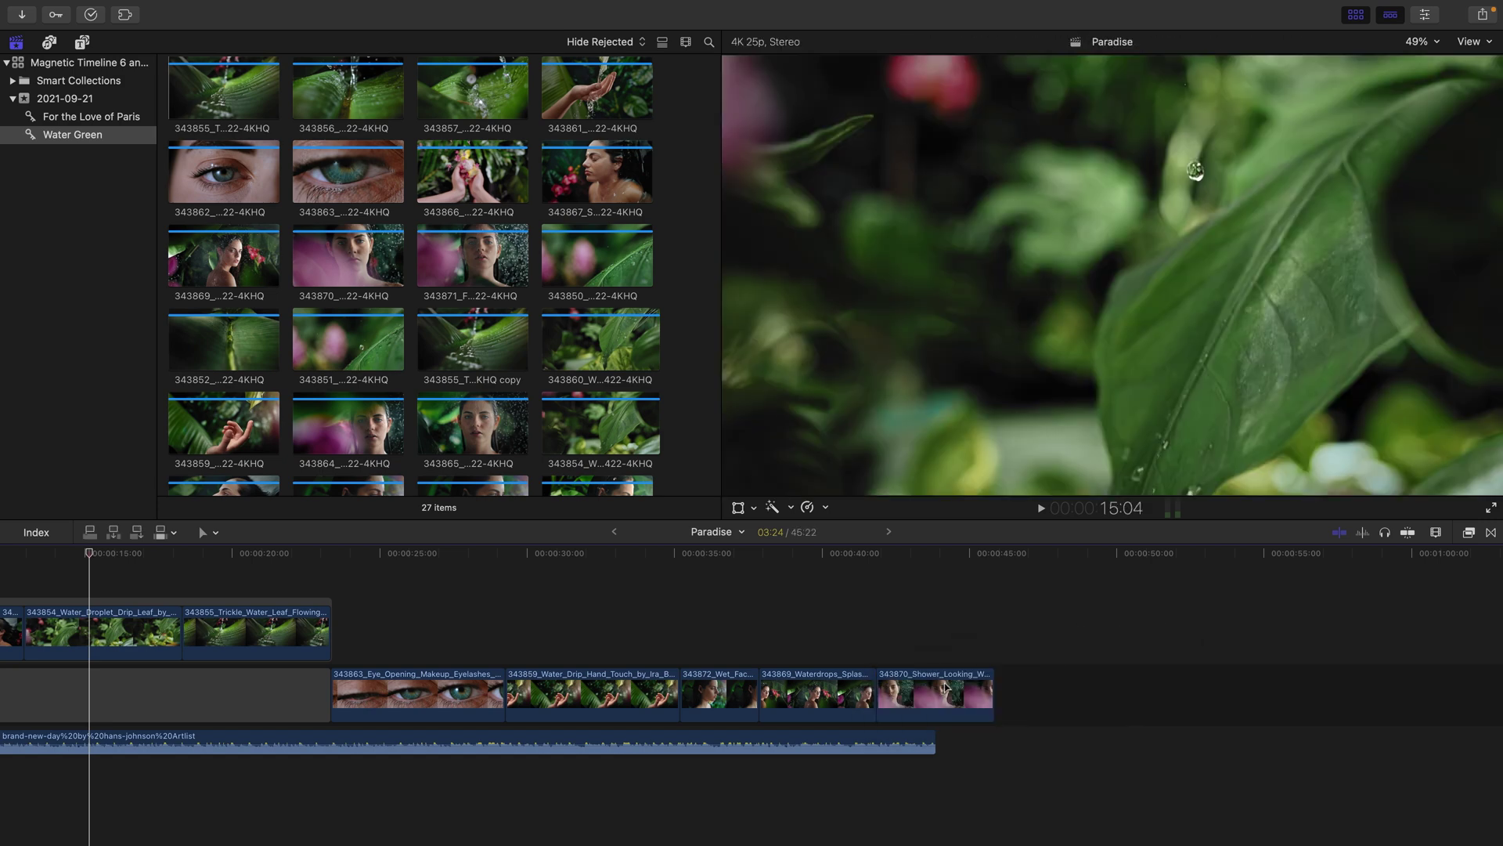
{"action": "key", "text": "super+z"}
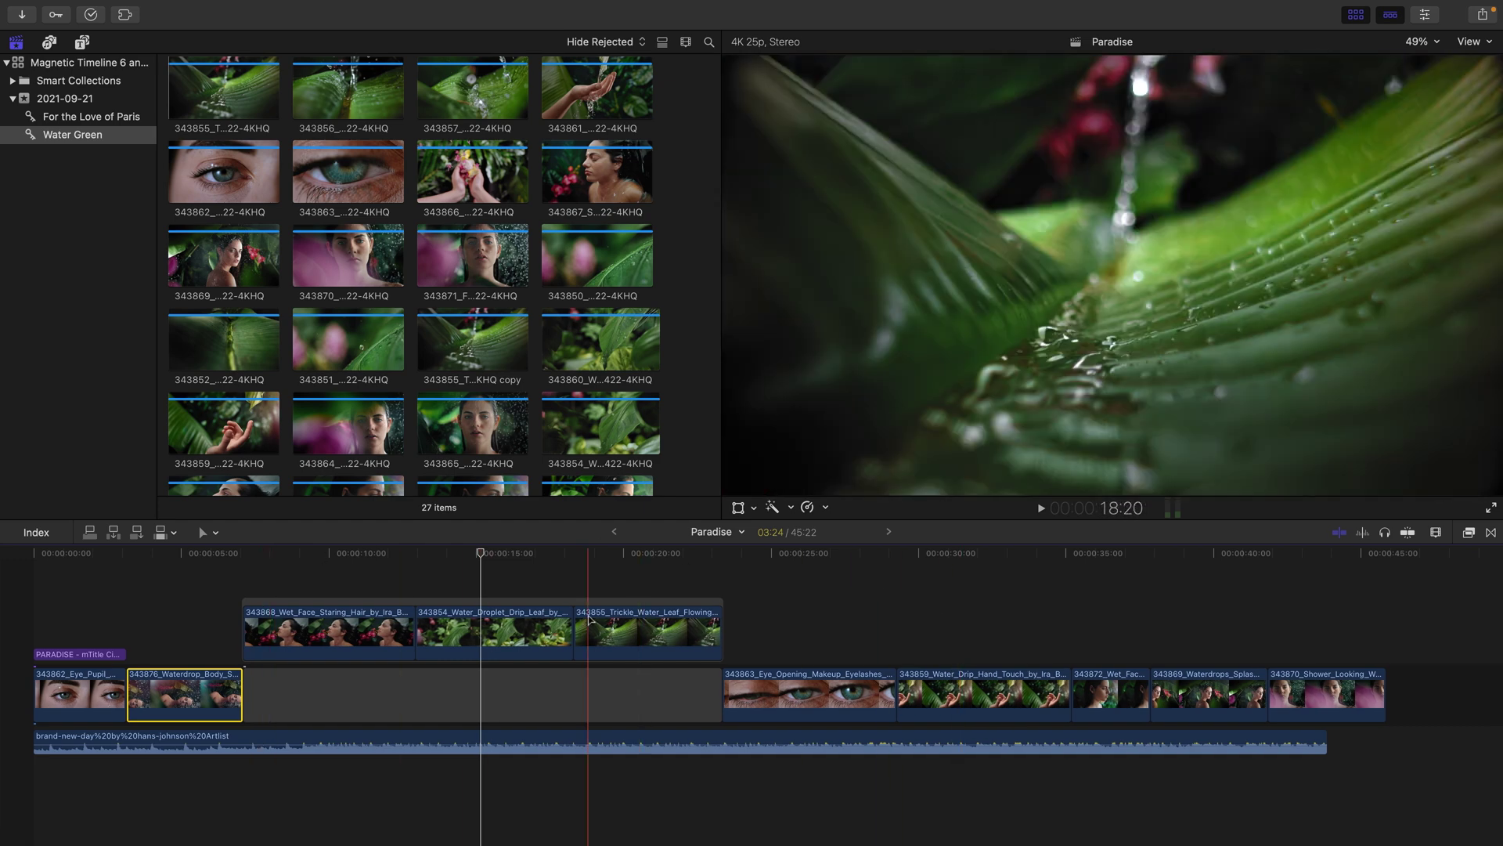